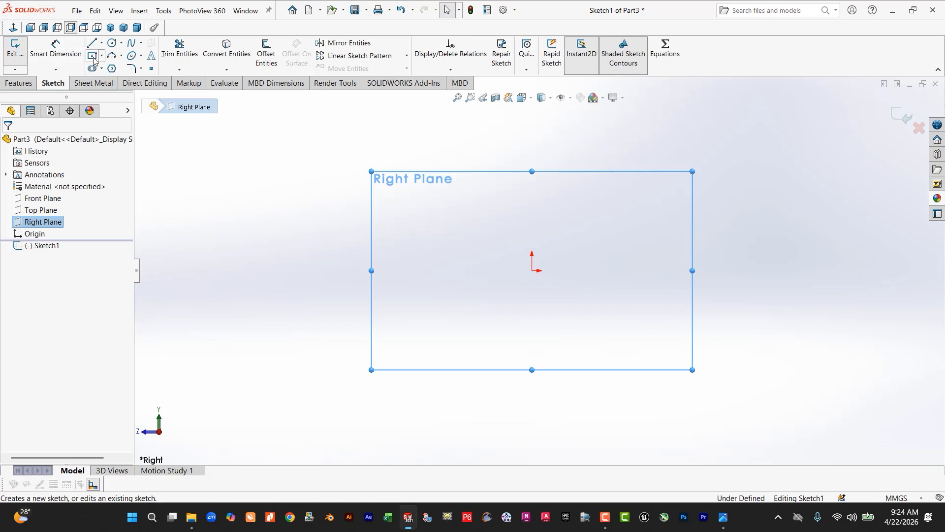
Step: Sketch a closed five-sided profile from the origin, about 105 mm wide, with square lower corners and a sloped edge descending to a short right side
click(92, 43)
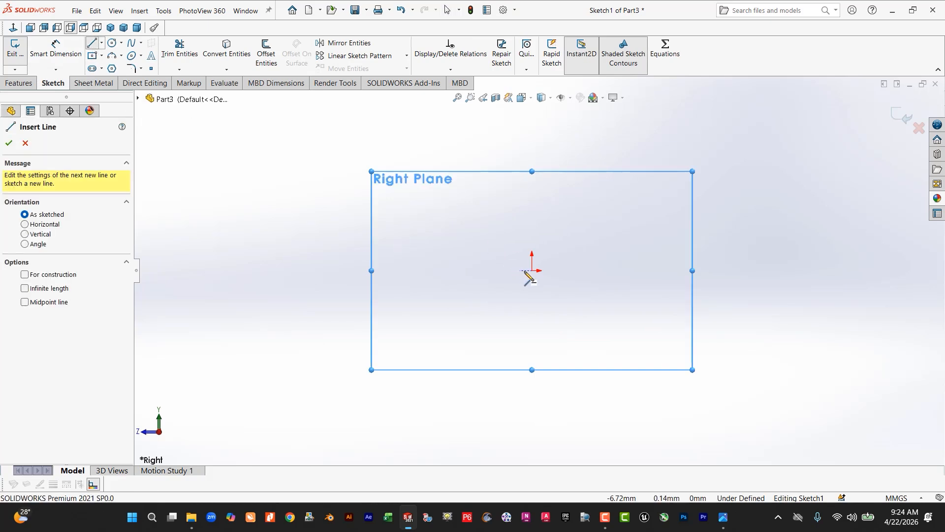
click(532, 271)
click(456, 270)
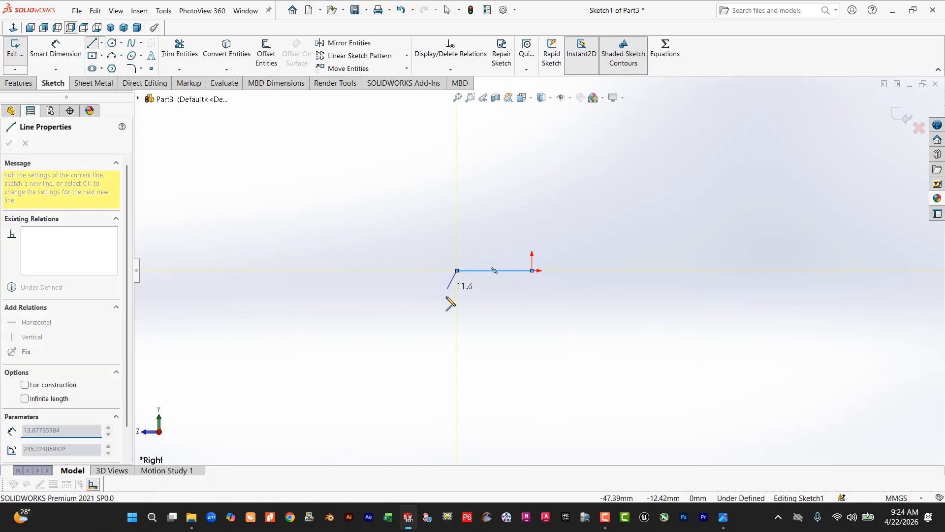
click(457, 361)
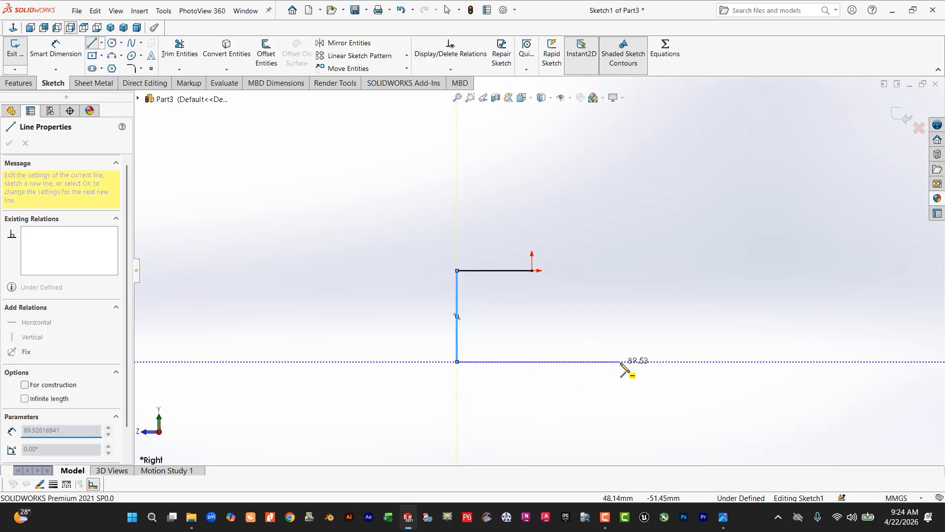
click(647, 362)
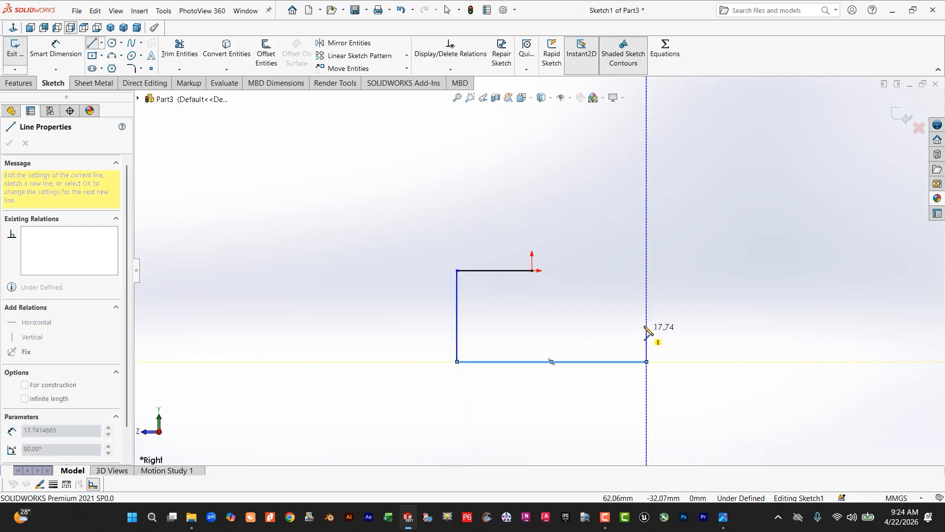
click(647, 321)
click(532, 270)
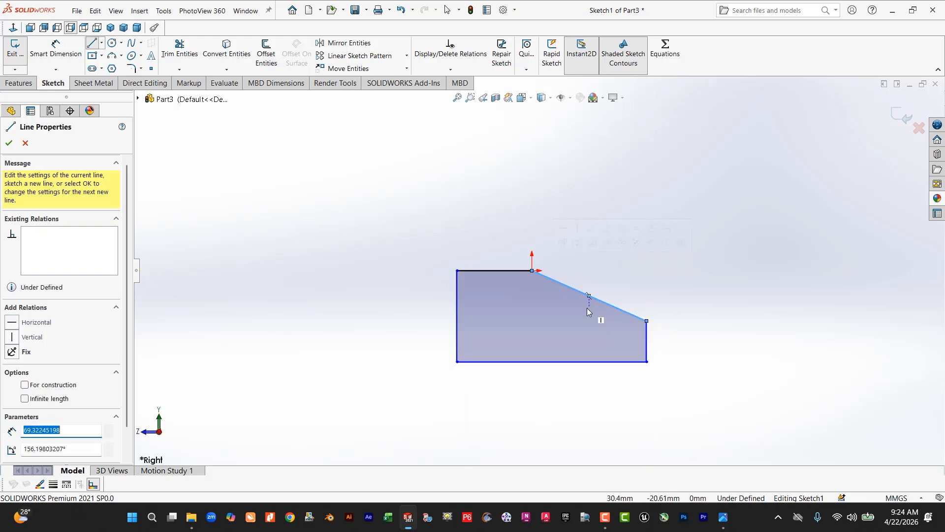
key(Escape)
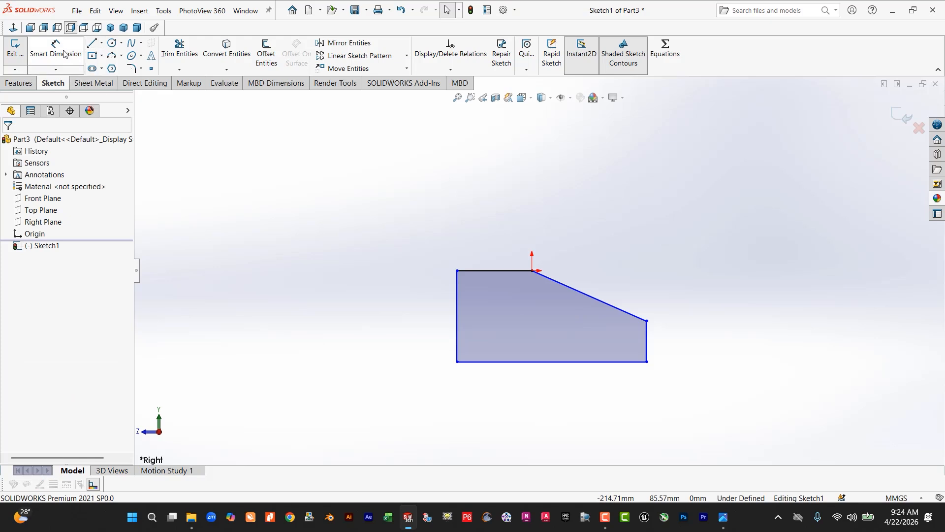
Step: Dimension the profile's bottom edge to 50 mm and its tall left edge to 35 mm
click(63, 53)
click(556, 362)
click(556, 400)
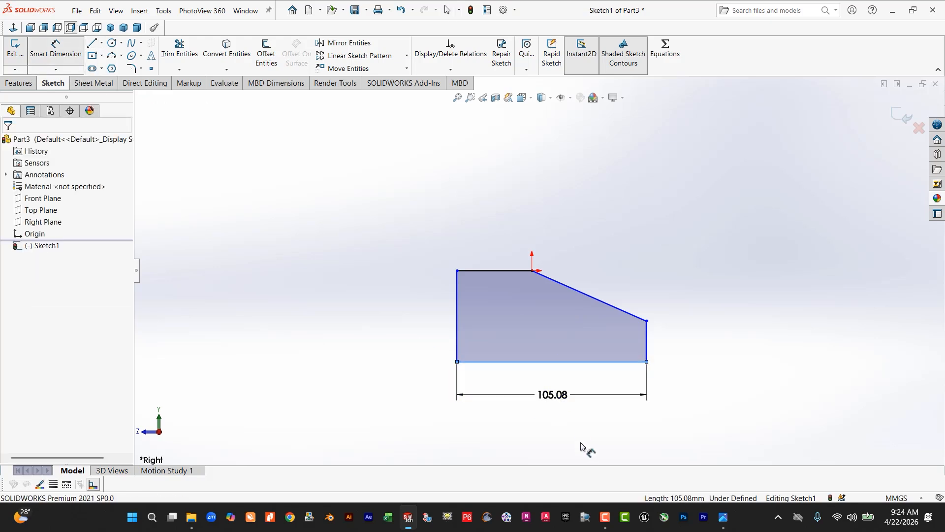
text(50)
key(Return)
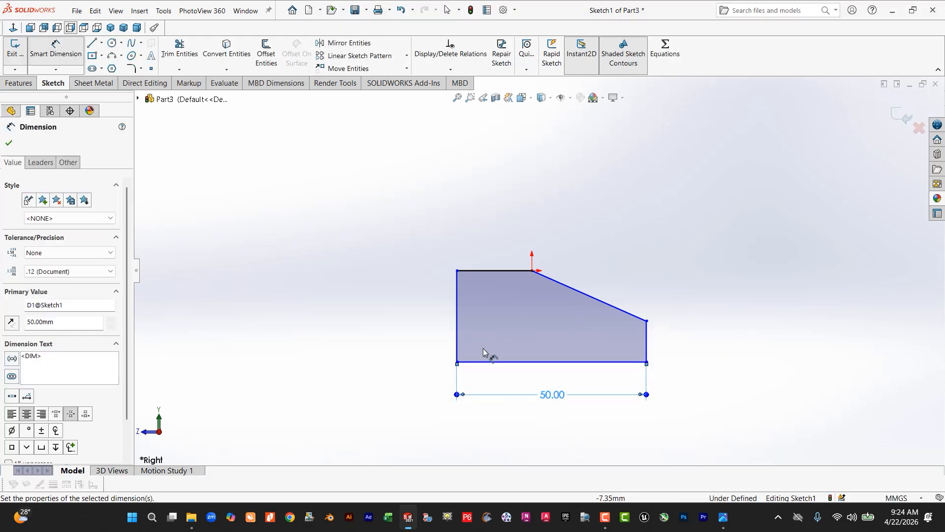
click(455, 300)
click(431, 301)
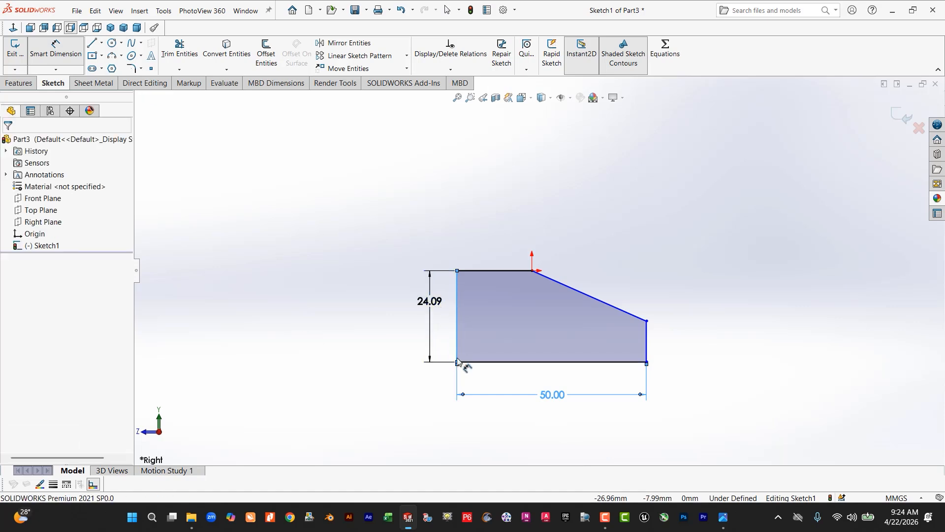
text(35)
key(Return)
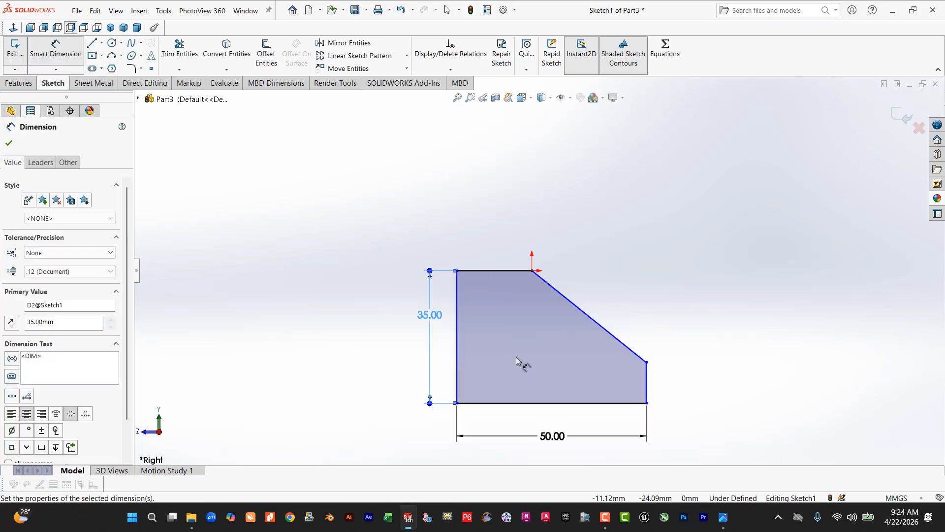
Step: Dimension the profile's top edge to 20 mm and its short right edge to 15 mm
click(508, 276)
click(515, 226)
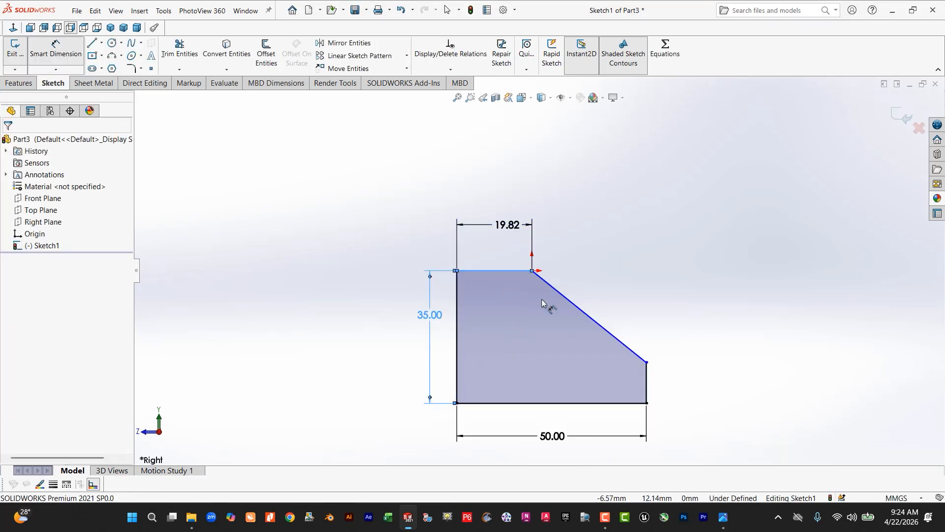
text(20)
key(Return)
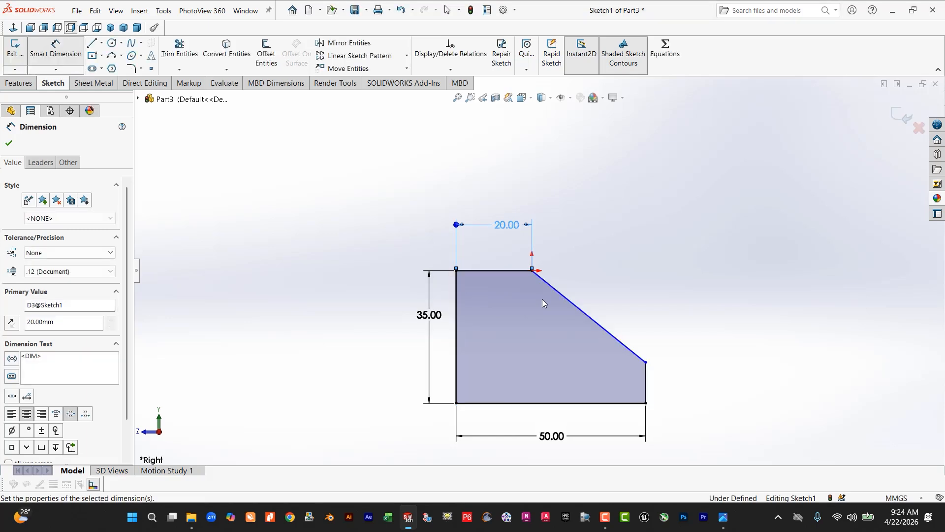
click(646, 380)
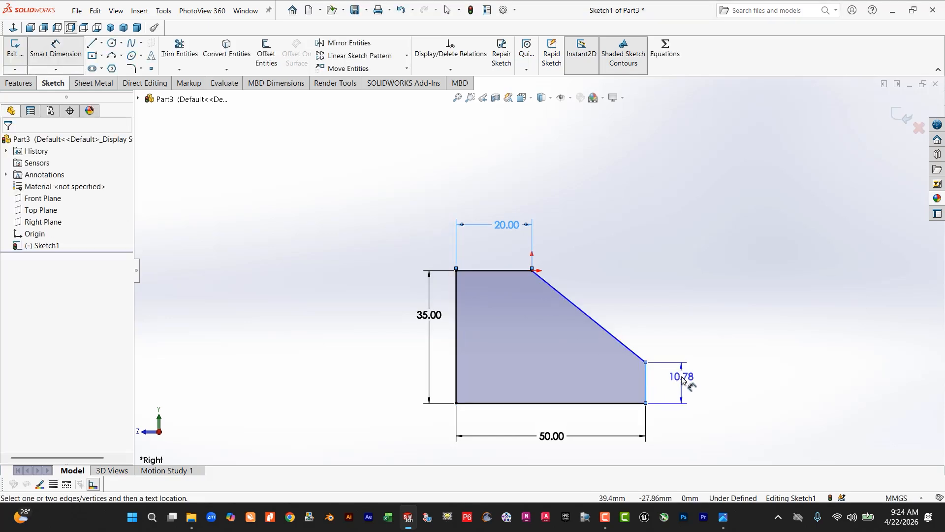
click(679, 379)
text(15)
key(Return)
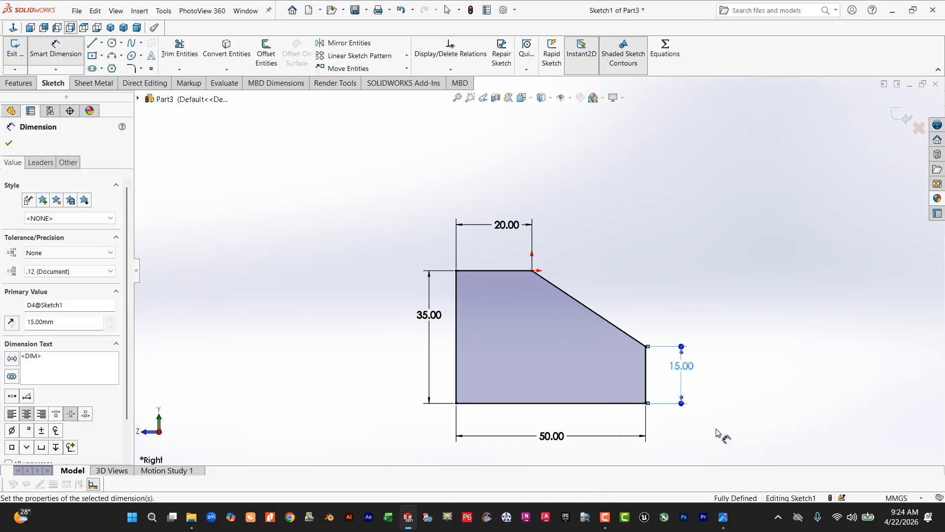
click(9, 143)
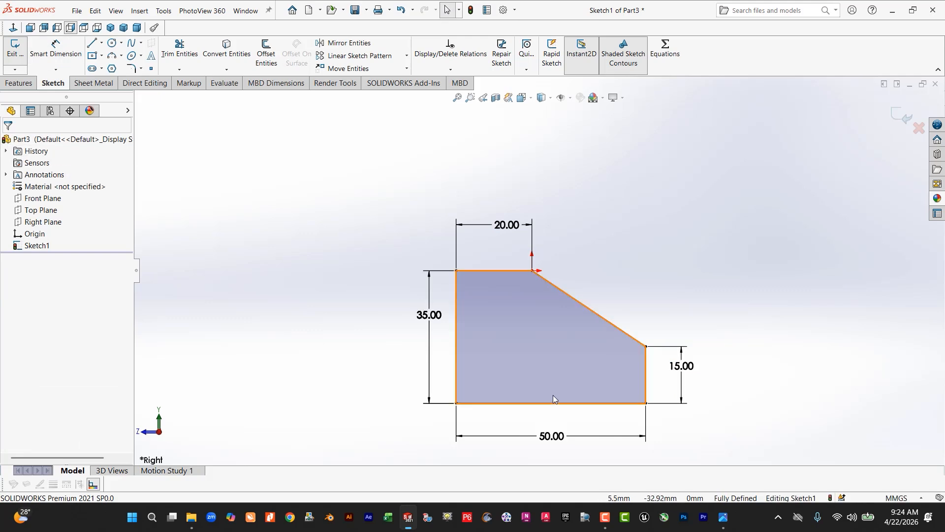
Step: Extrude the profile 90 mm with the Mid Plane end condition
click(18, 83)
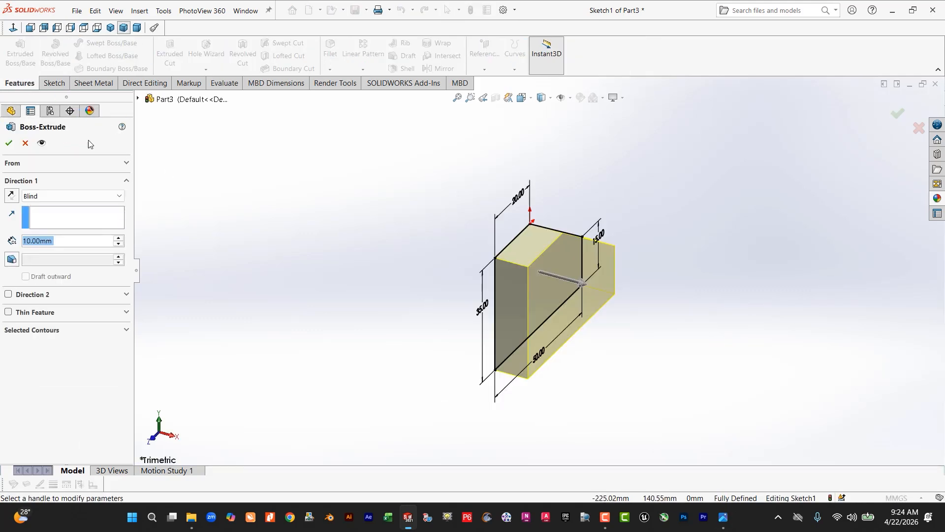
text(90)
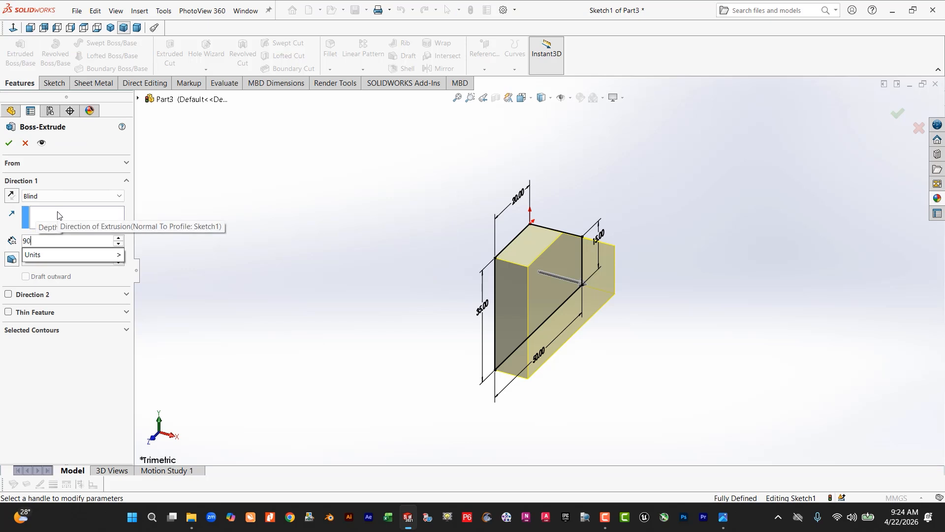
key(Return)
click(50, 196)
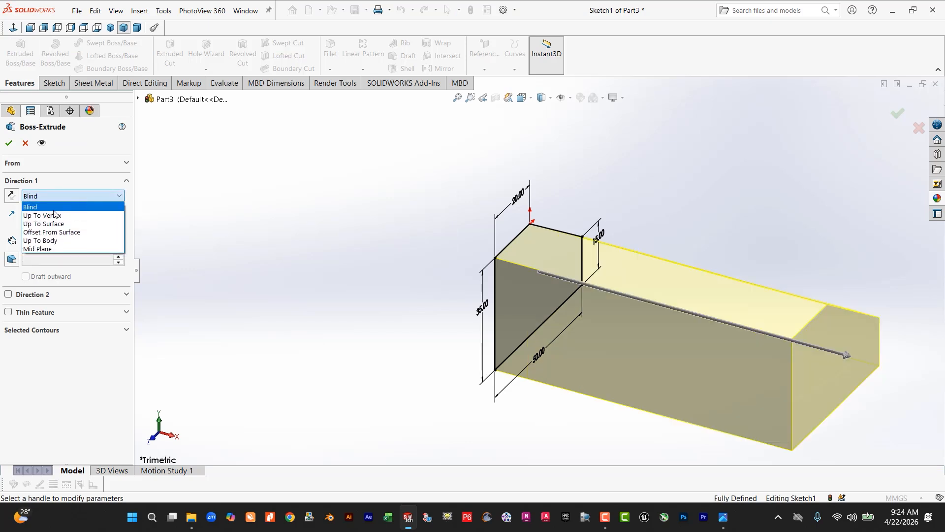
click(50, 248)
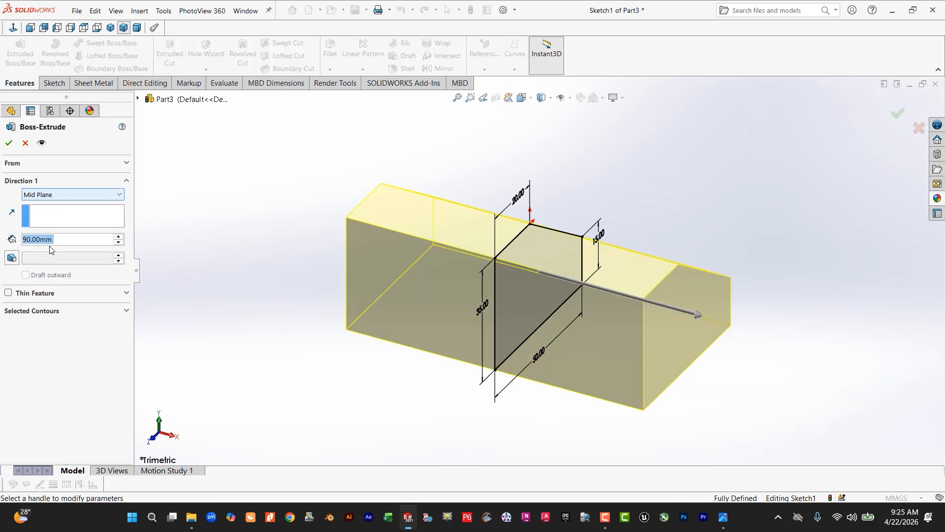
click(9, 143)
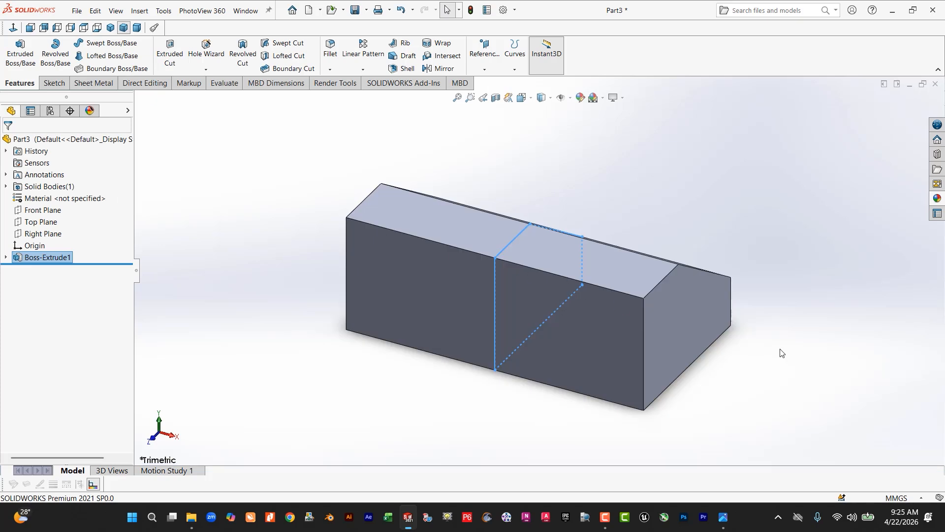
Step: Start a sketch on the block's flat top face and draw a corner rectangle about 74 by 33 mm across the ridge edge
middle_drag(640, 389, 731, 393)
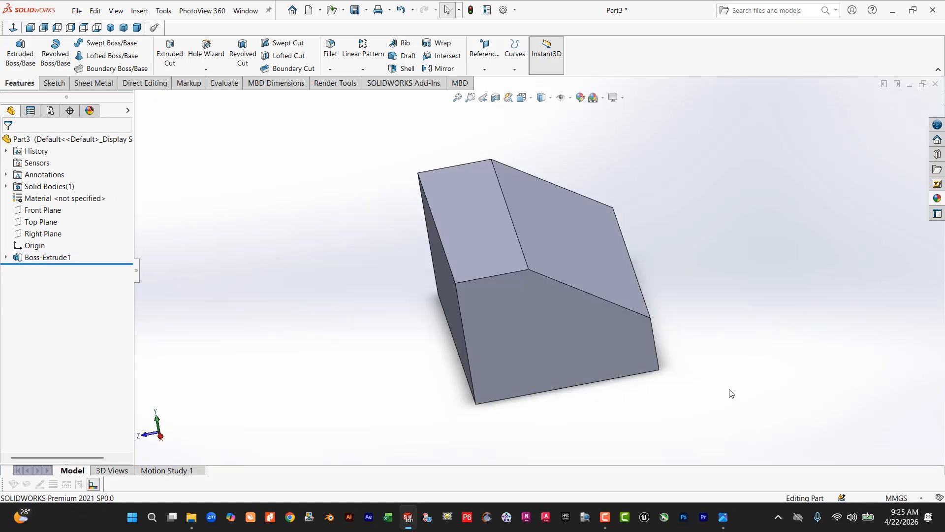
click(493, 207)
click(53, 84)
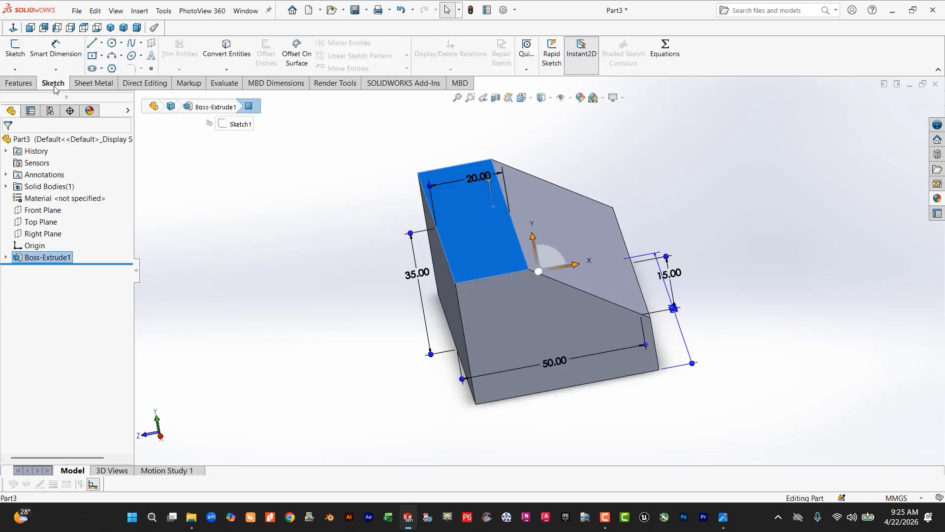
click(13, 50)
click(102, 56)
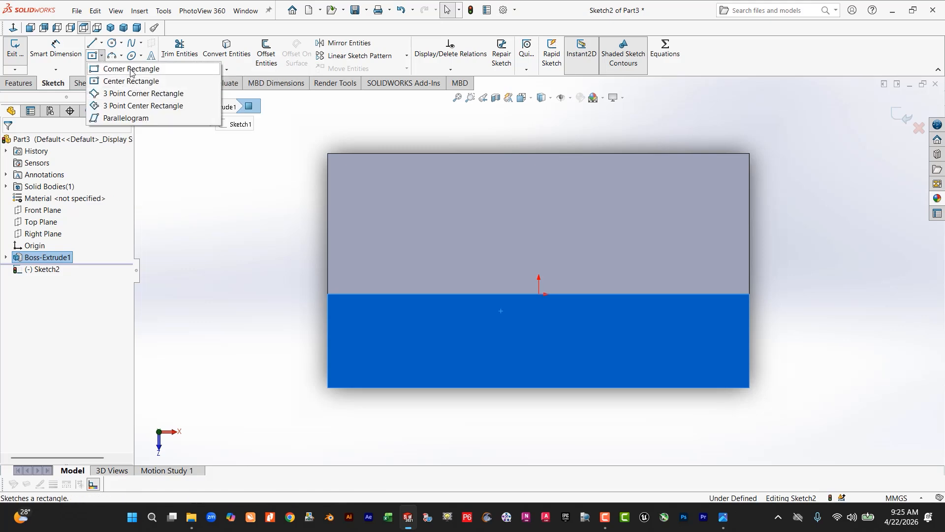
click(131, 70)
click(369, 177)
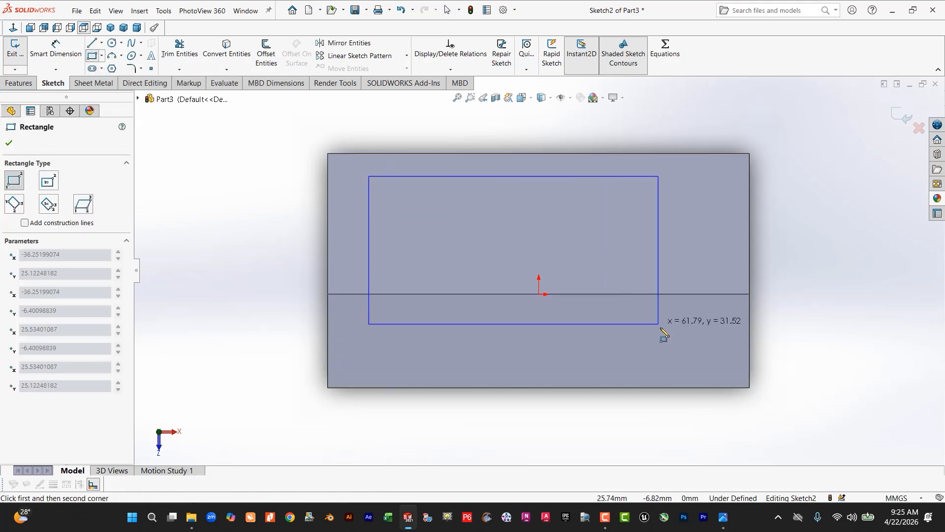
click(715, 333)
key(Escape)
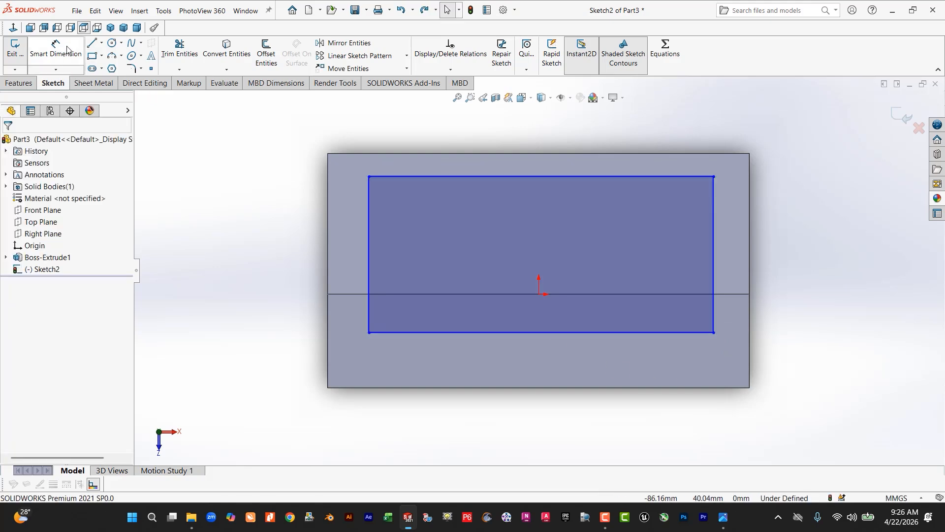
Step: Dimension the rectangle's lower and upper sides to 10 mm from the block's matching long outer edges
click(61, 55)
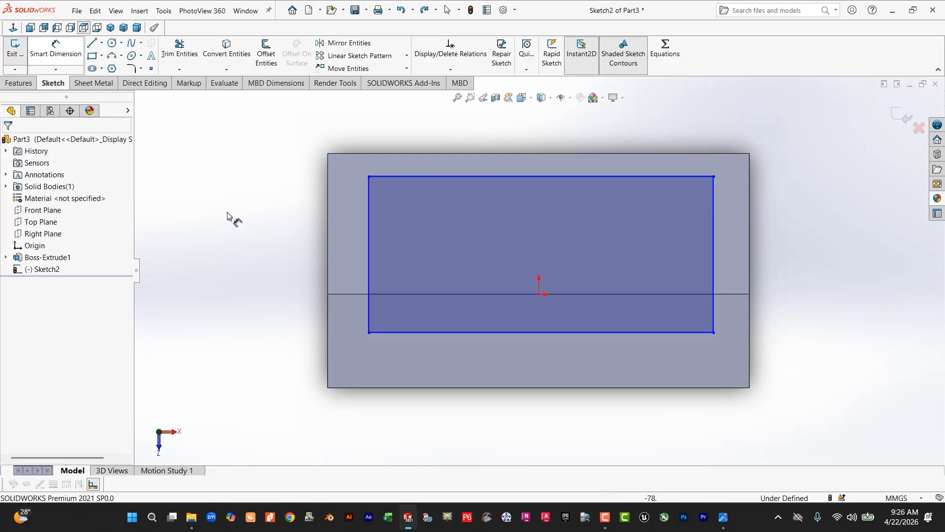
click(369, 333)
click(328, 389)
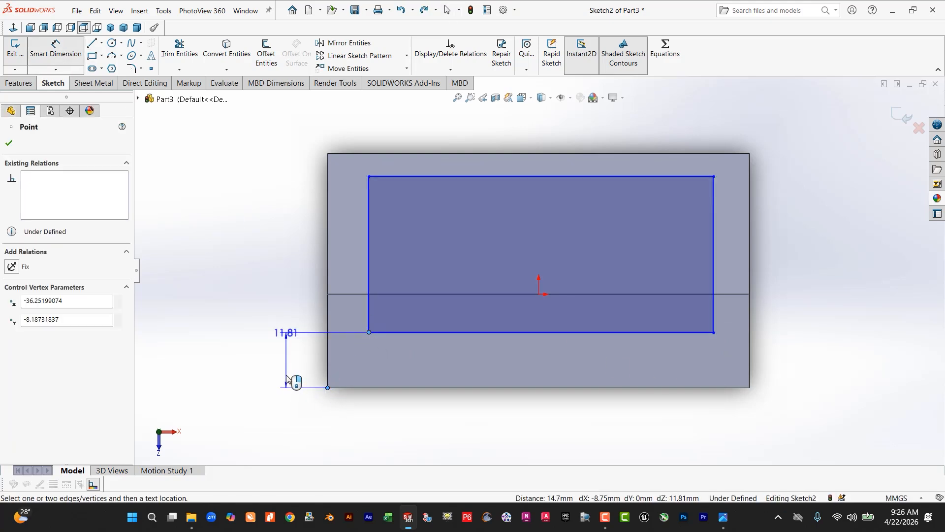
click(346, 401)
text(10)
key(Return)
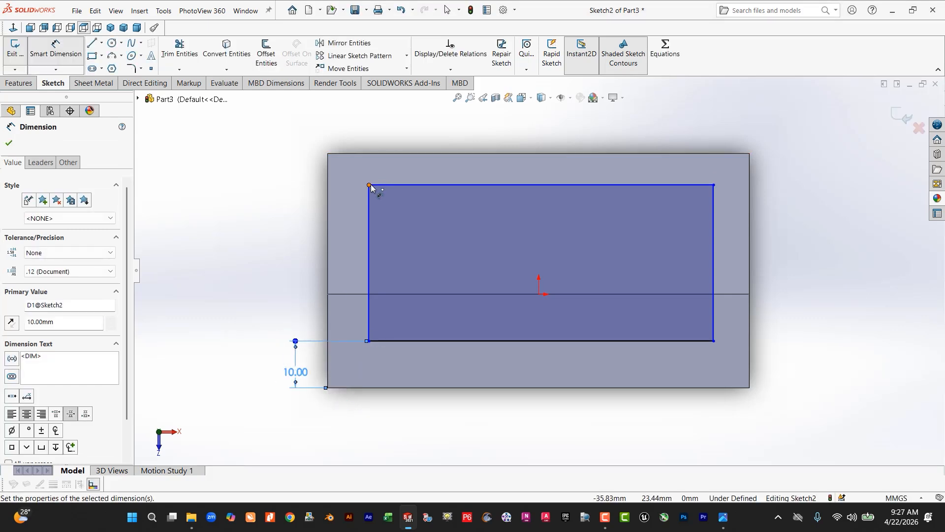
click(370, 186)
click(293, 166)
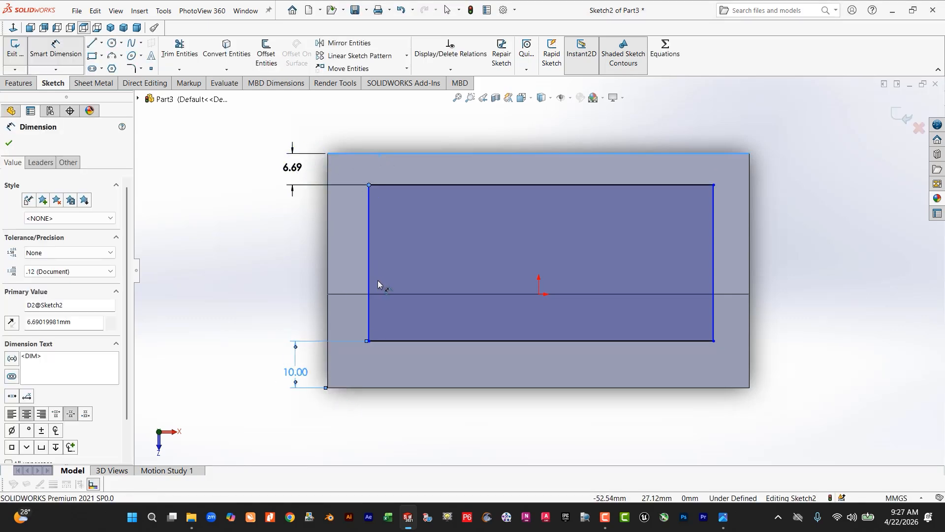
key(Return)
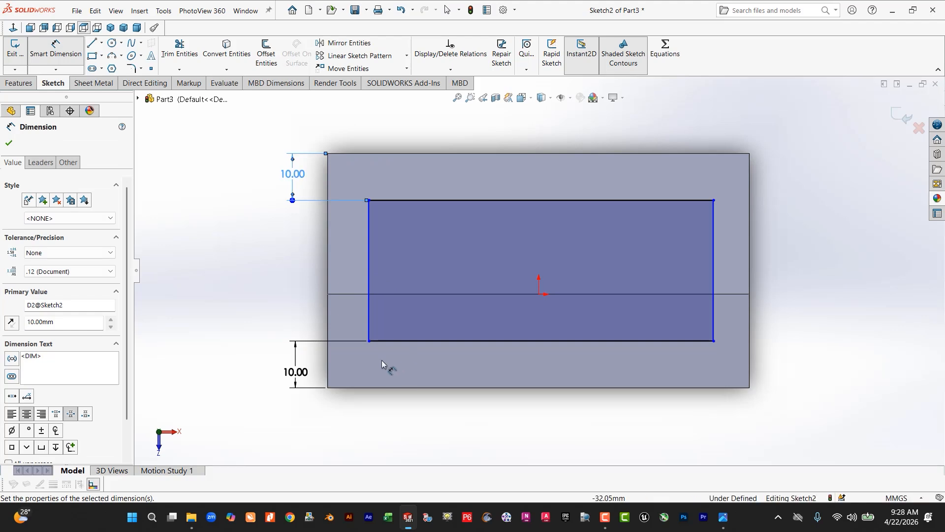
Step: Dimension the rectangle's left side to 10 mm from the block's left edge
click(369, 342)
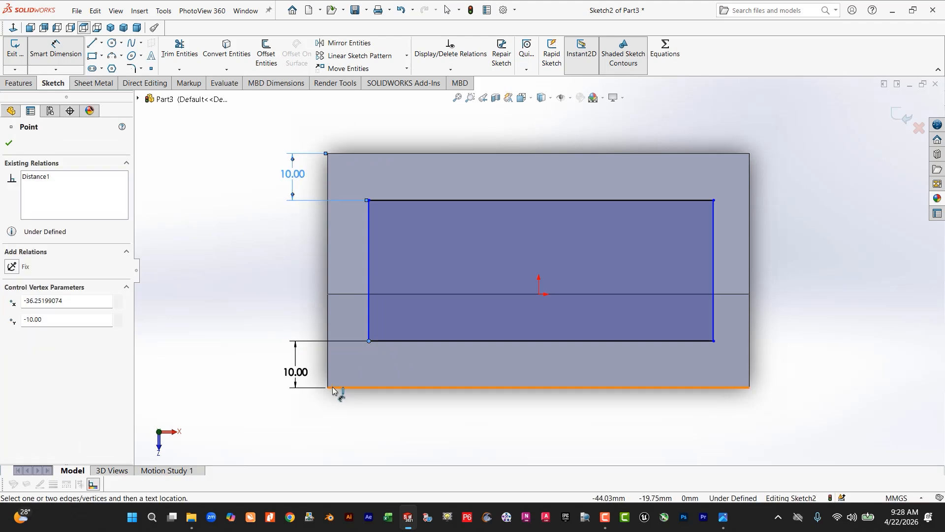
click(327, 388)
click(374, 458)
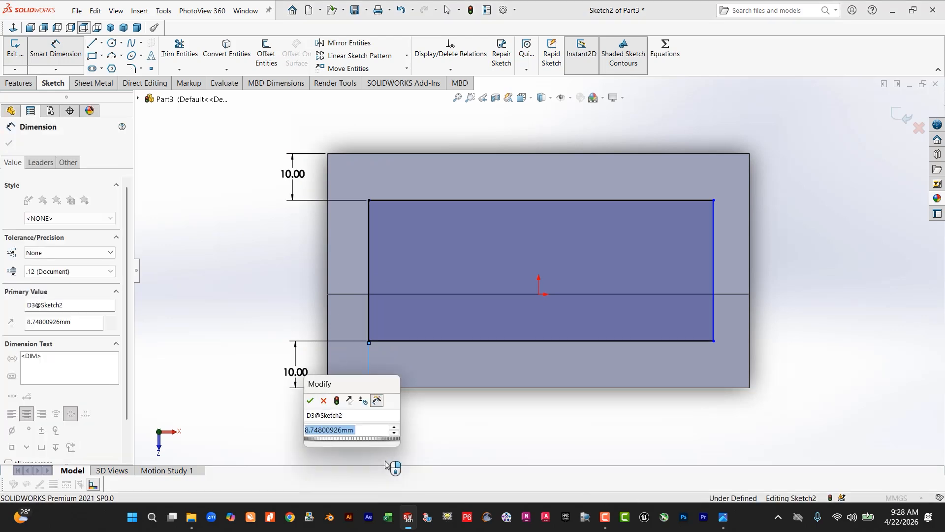
text(10)
key(Return)
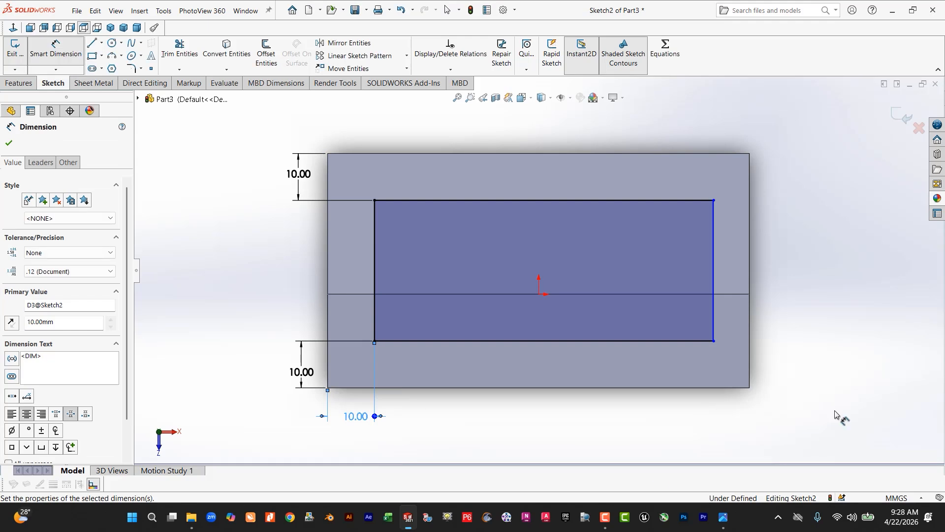
Step: Dimension the rectangle's right side to 10 mm from the block's right edge
click(714, 342)
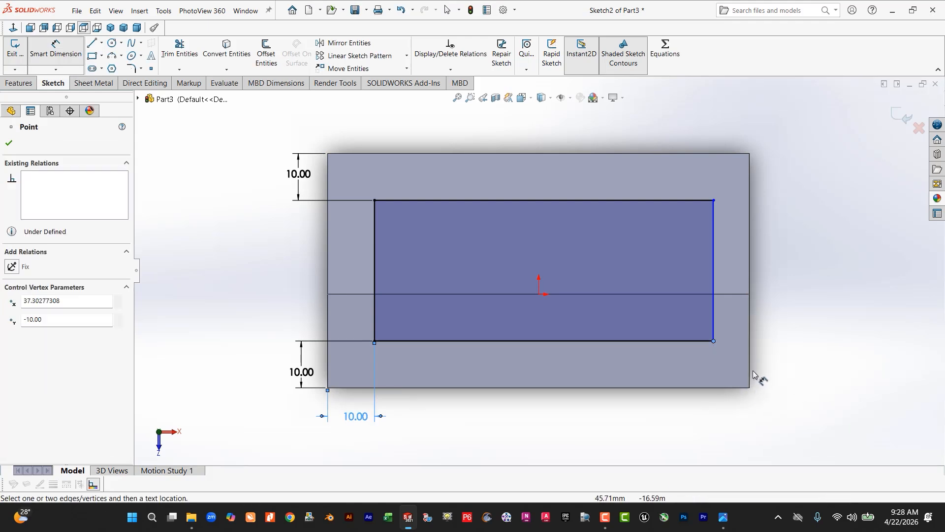
click(750, 367)
click(766, 462)
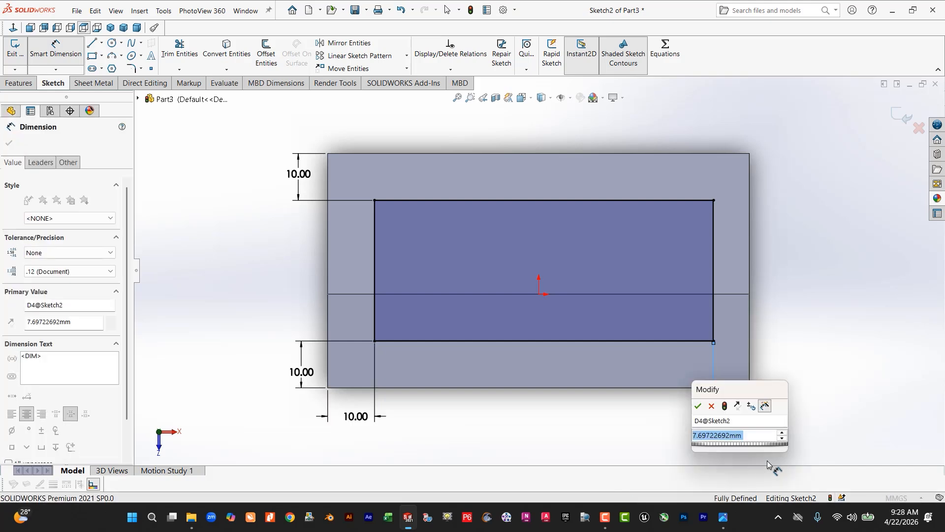
text(10)
key(Return)
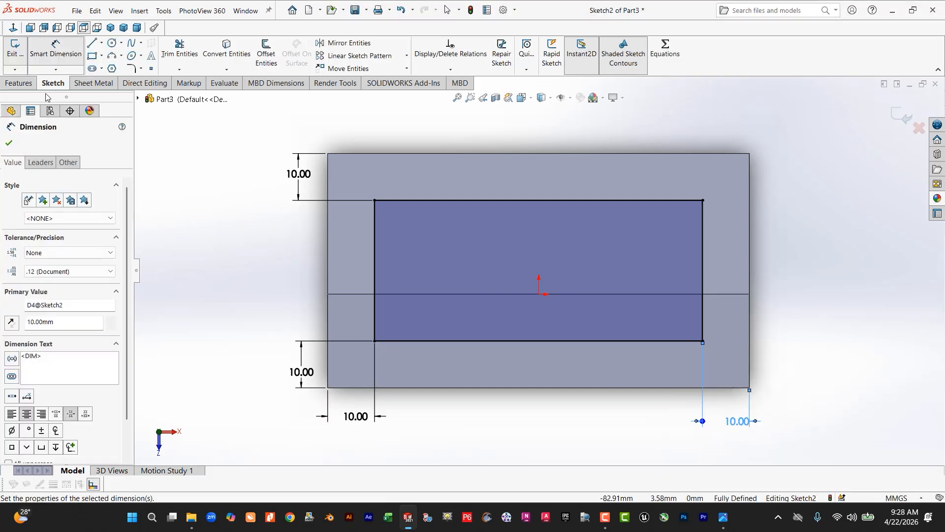
click(10, 142)
Step: Cut the rectangle 30 mm deep into the block with a Blind Extruded Cut
click(14, 82)
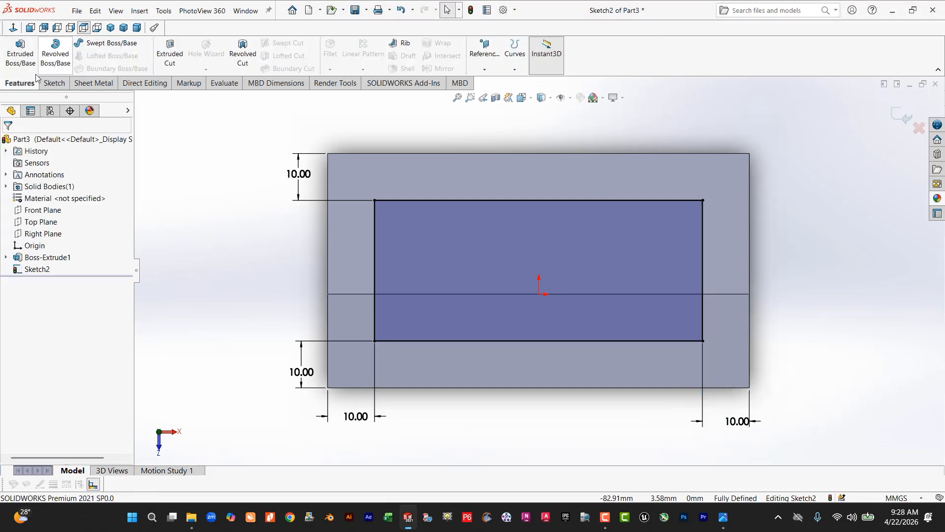
click(169, 59)
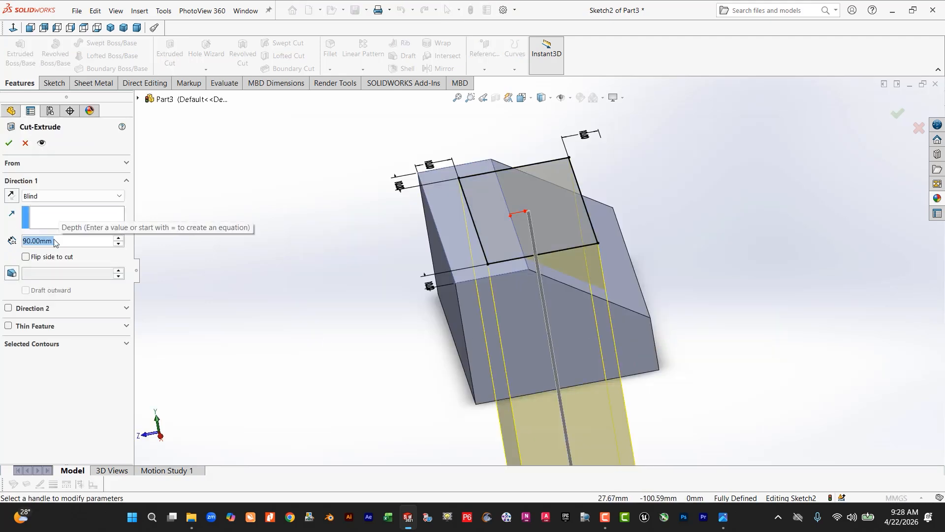
text(30)
key(Return)
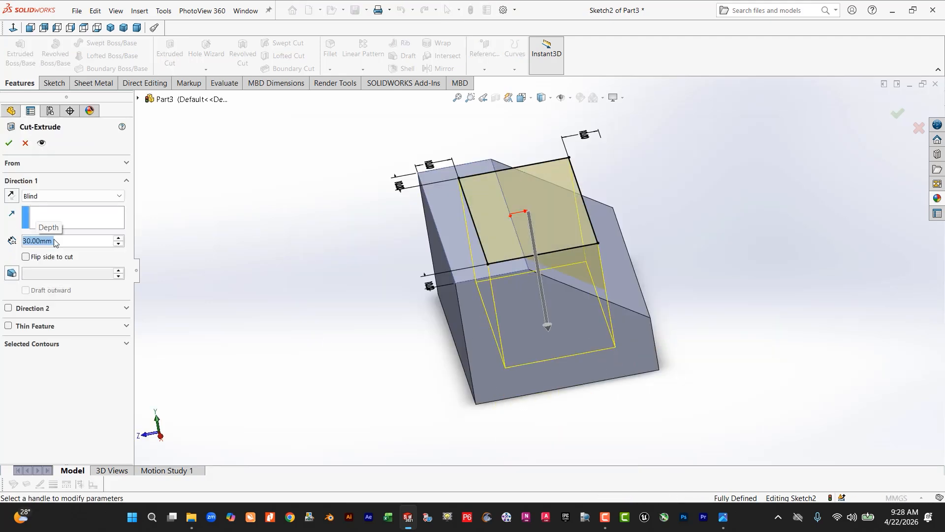
click(10, 143)
Step: Start a sketch on the pocket's tall back wall and draw a circle about 22 mm in diameter centred on the origin
middle_drag(750, 305, 699, 332)
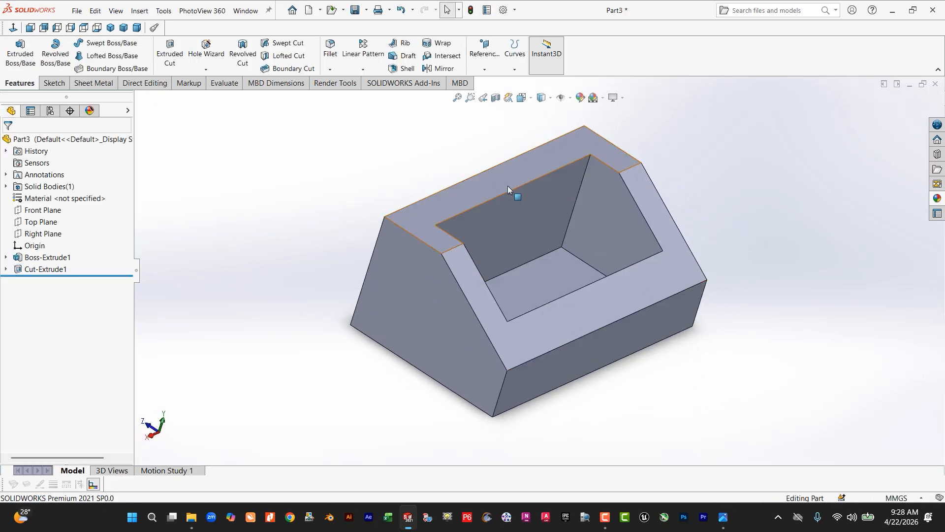
click(510, 202)
click(49, 84)
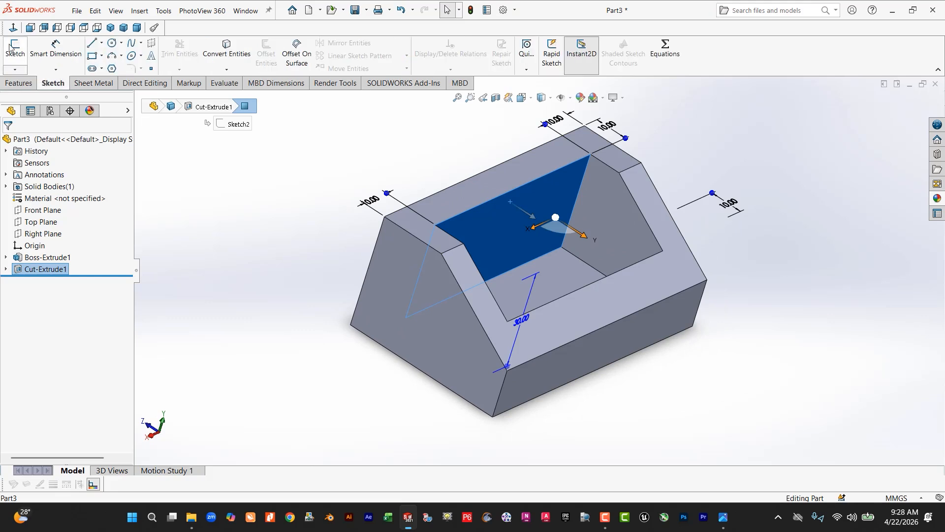
click(15, 49)
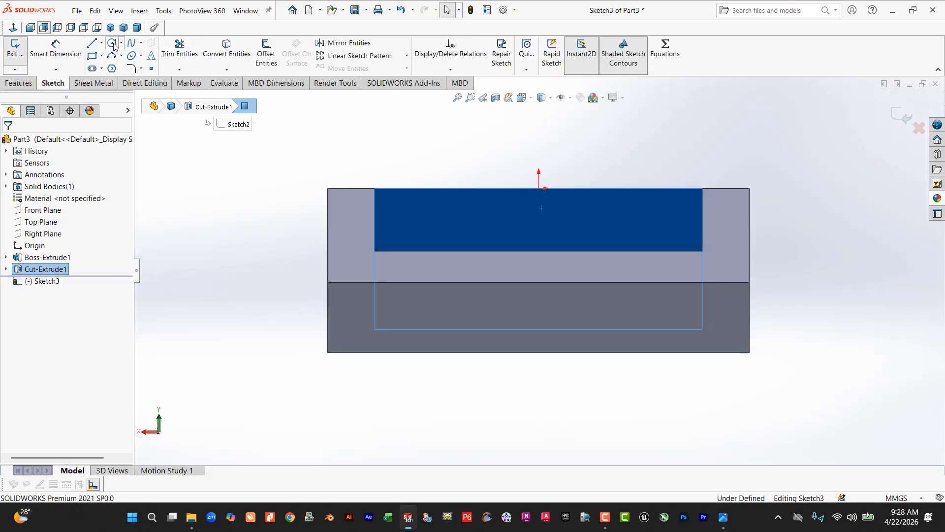
click(121, 43)
click(134, 49)
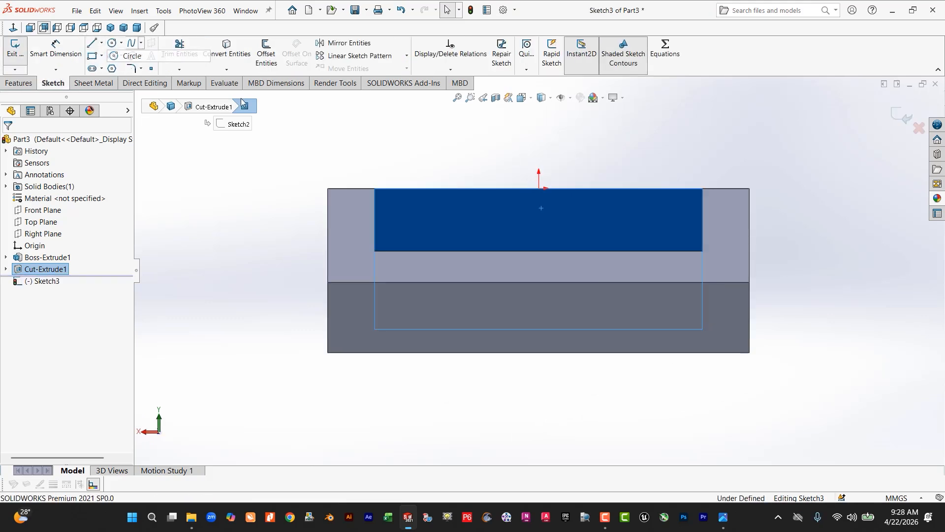
click(539, 188)
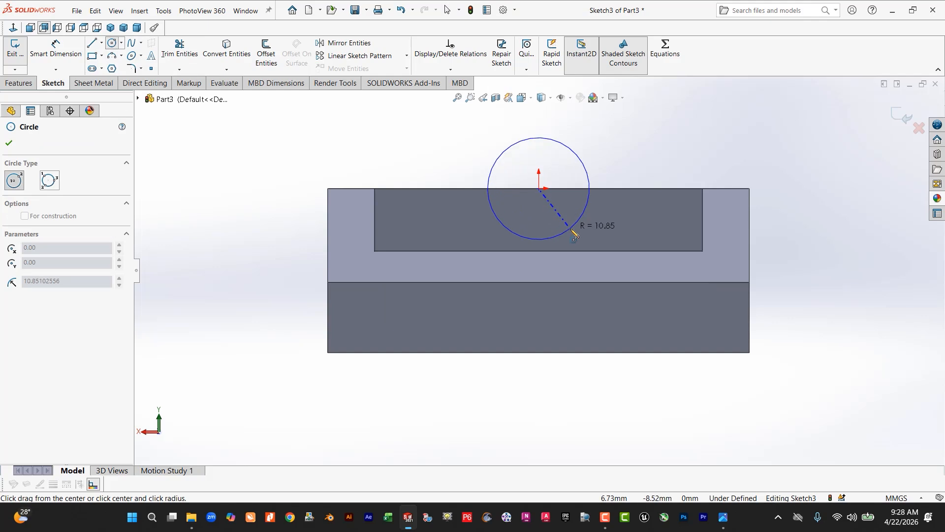
click(574, 226)
Step: Dimension the circle's diameter to 40 mm
click(55, 49)
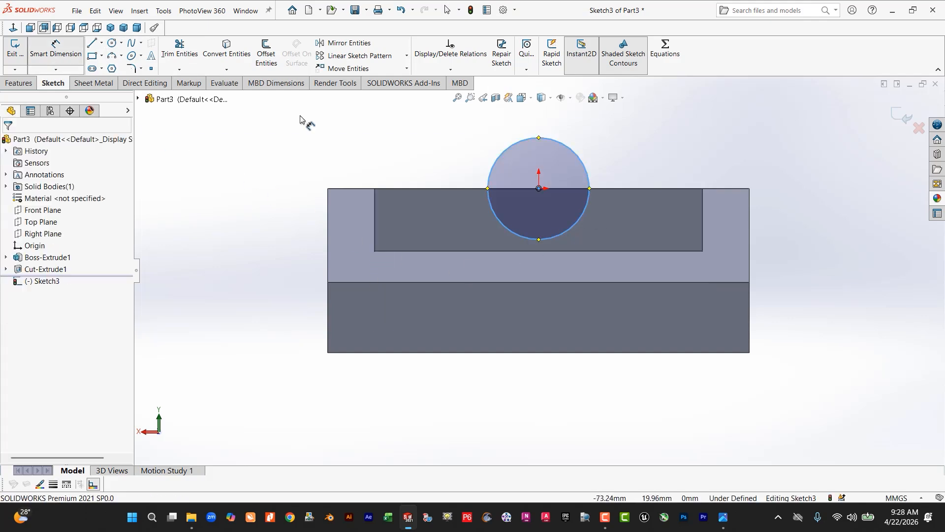
click(586, 170)
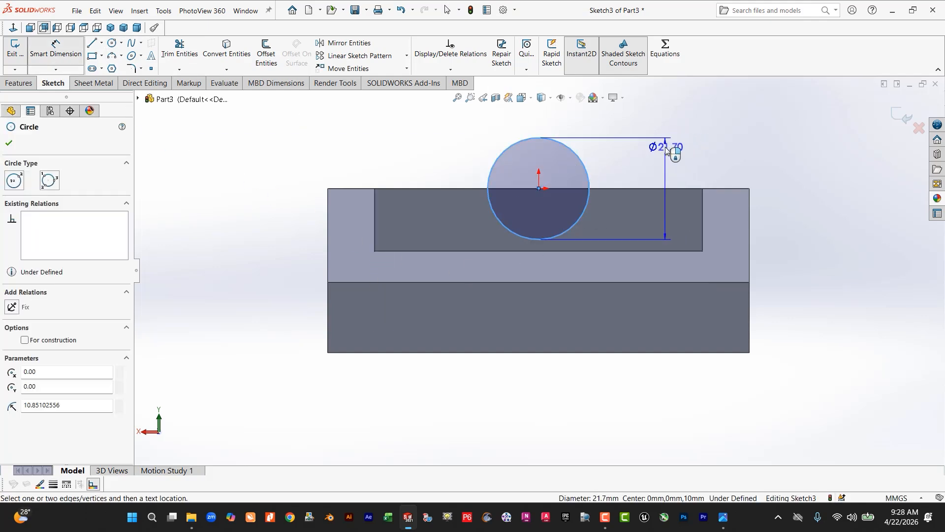
click(666, 146)
text(40)
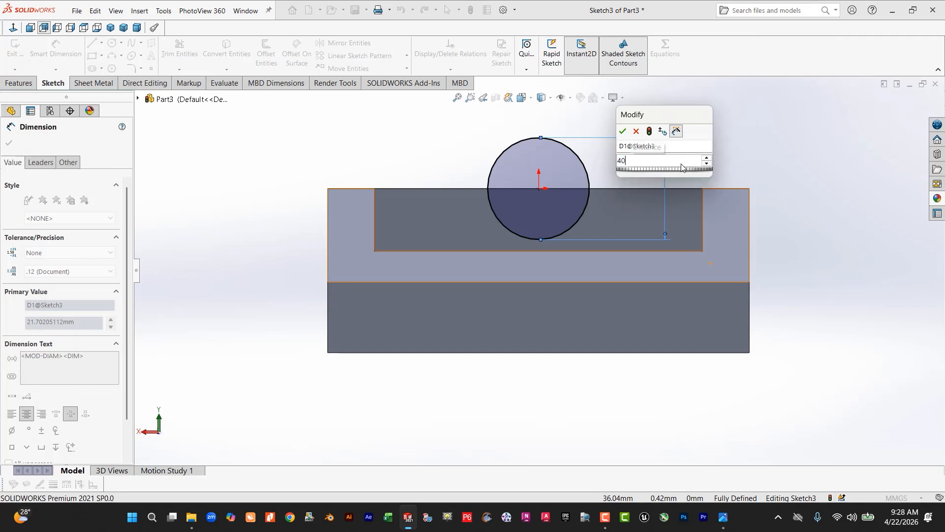
key(Return)
click(9, 143)
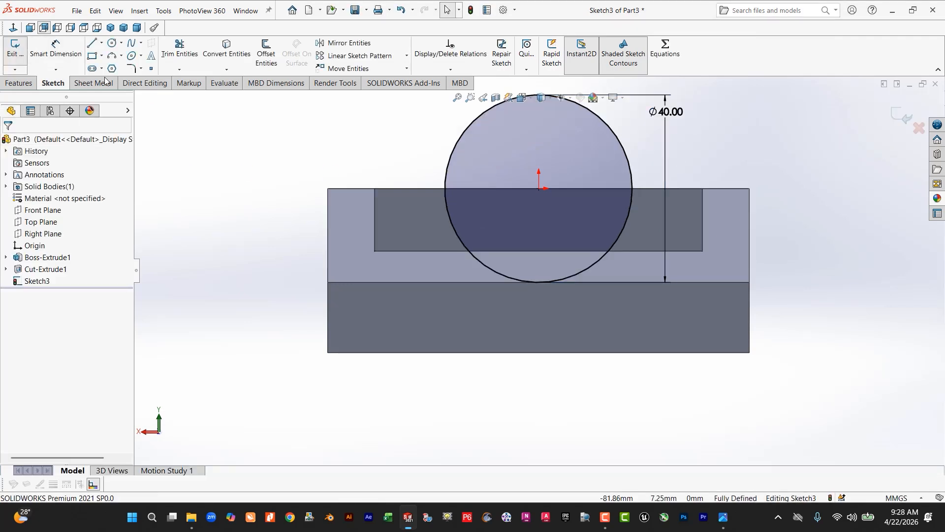
Step: Draw a horizontal line across the circle's diameter and trim away the lower half of the circle
click(91, 42)
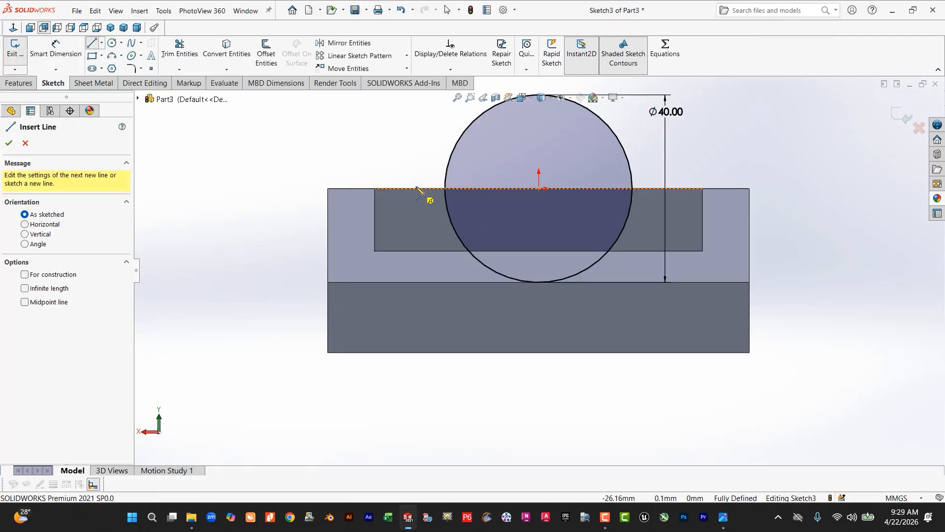
click(445, 188)
click(632, 188)
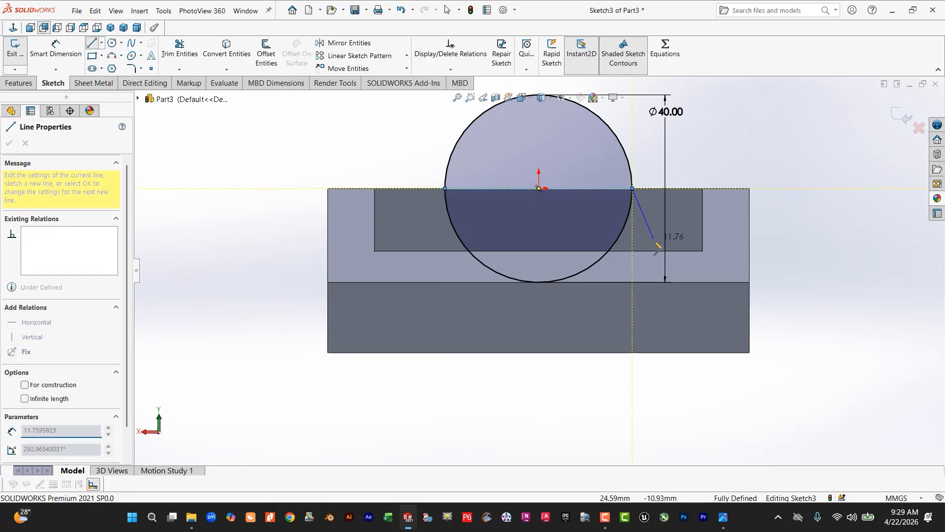
key(Escape)
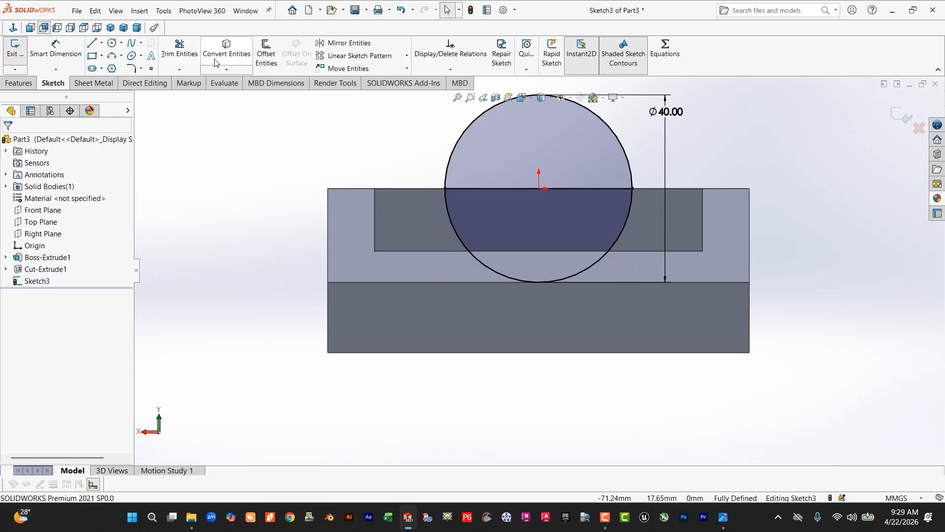
click(180, 49)
drag(615, 245, 492, 264)
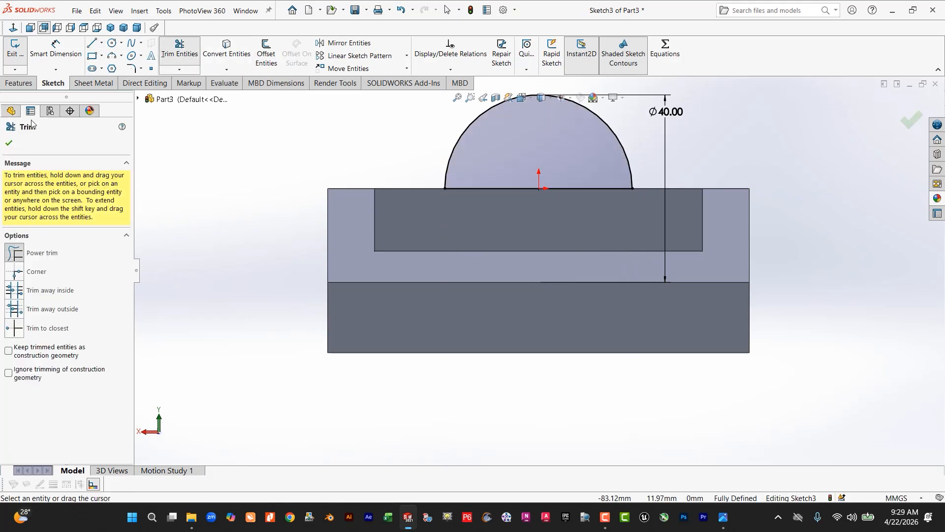
click(9, 143)
Step: Extrude the half-circle 10 mm in the reversed direction, over the block's flat top rim
click(18, 83)
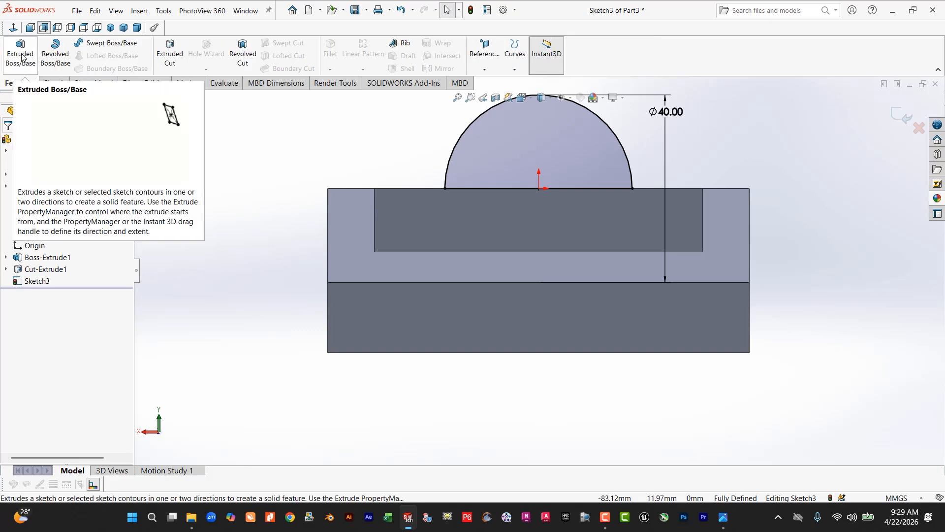
click(20, 53)
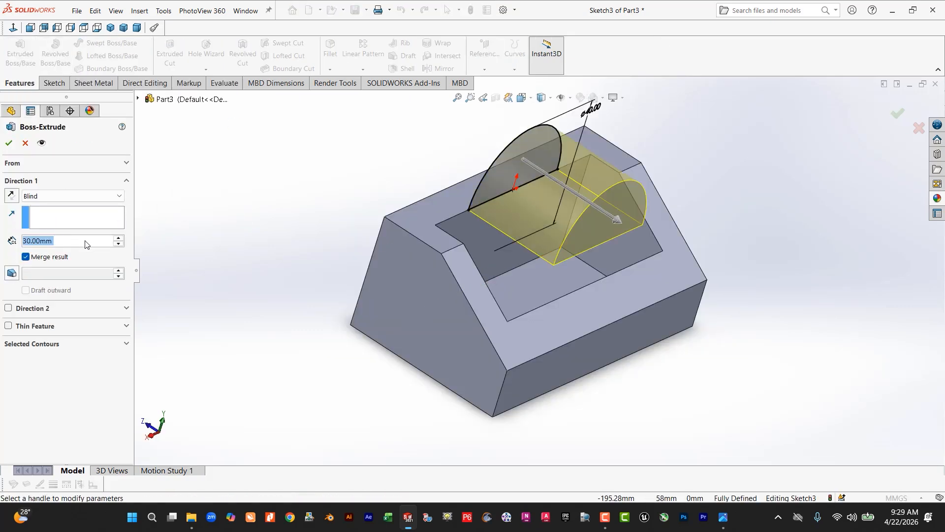
text(10)
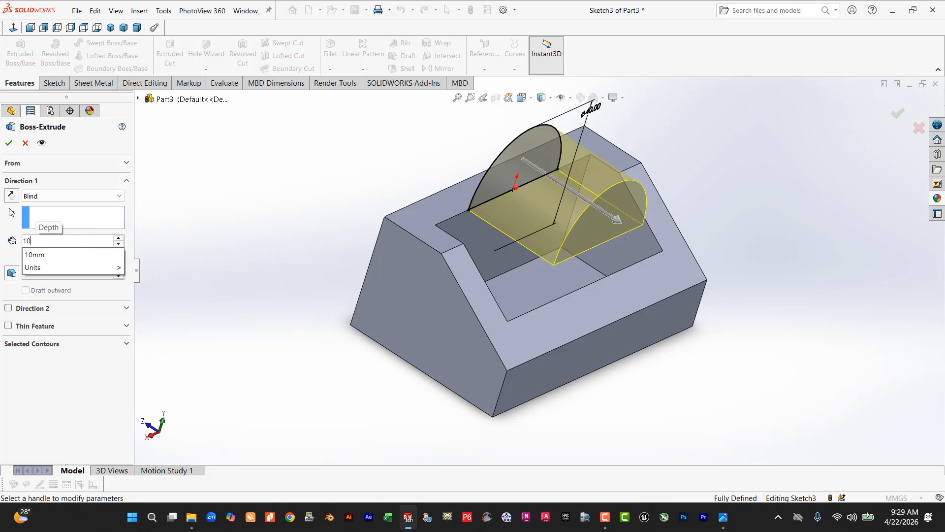
key(Return)
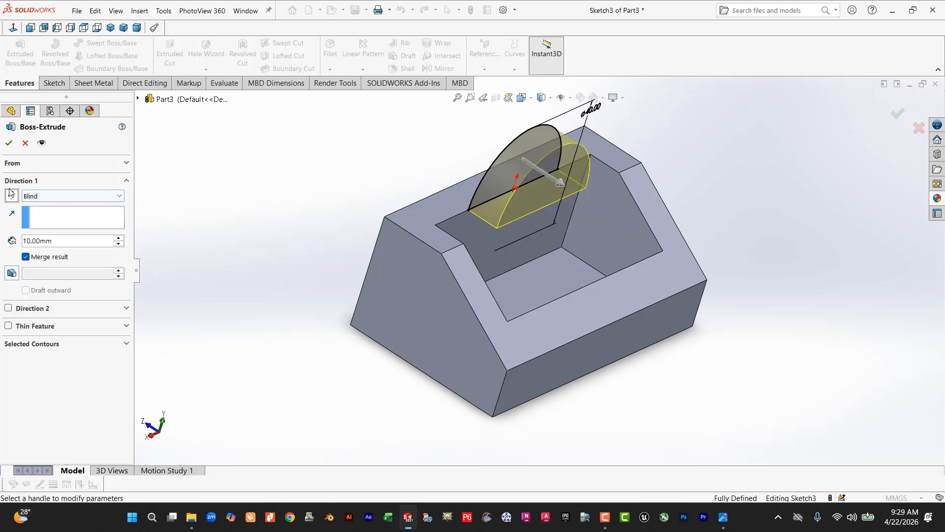
click(11, 194)
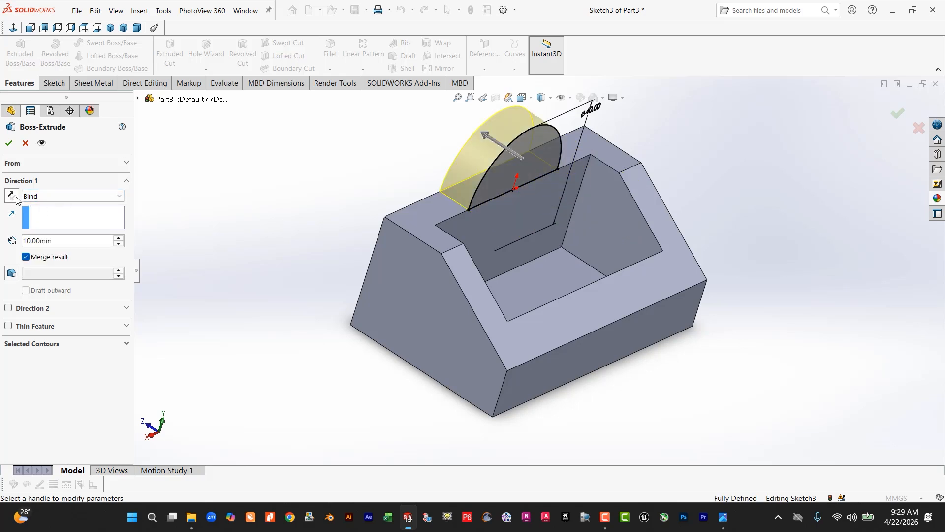
click(8, 144)
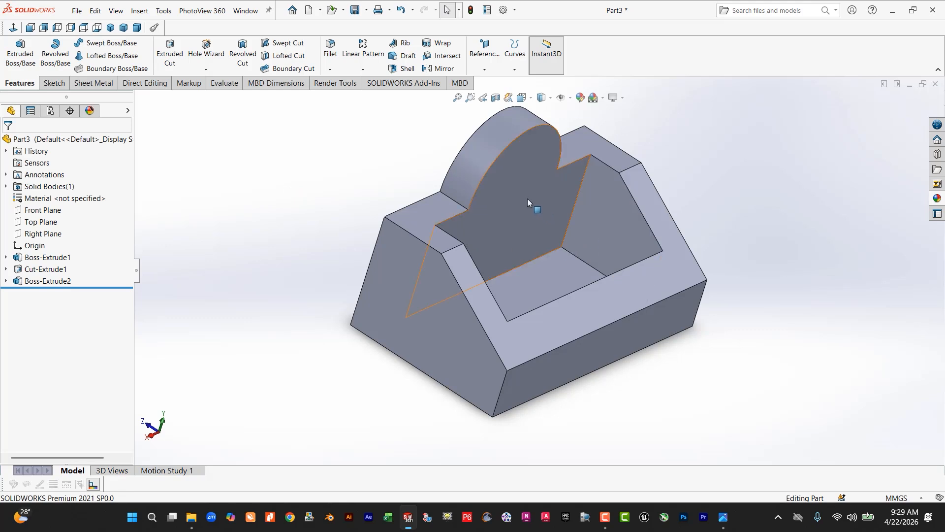
Step: Start a sketch on the lug's inner face and draw a circle about 17 mm in diameter centred on the origin
click(527, 199)
click(54, 83)
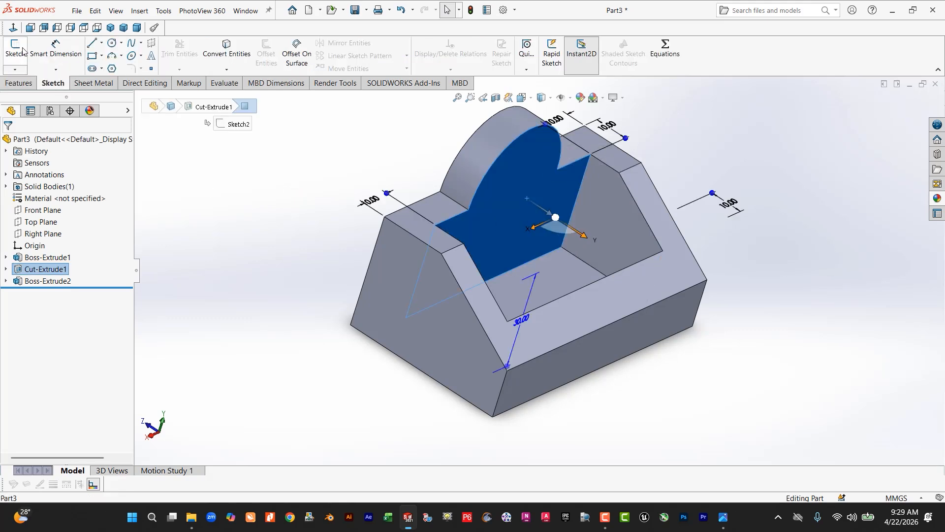
click(14, 47)
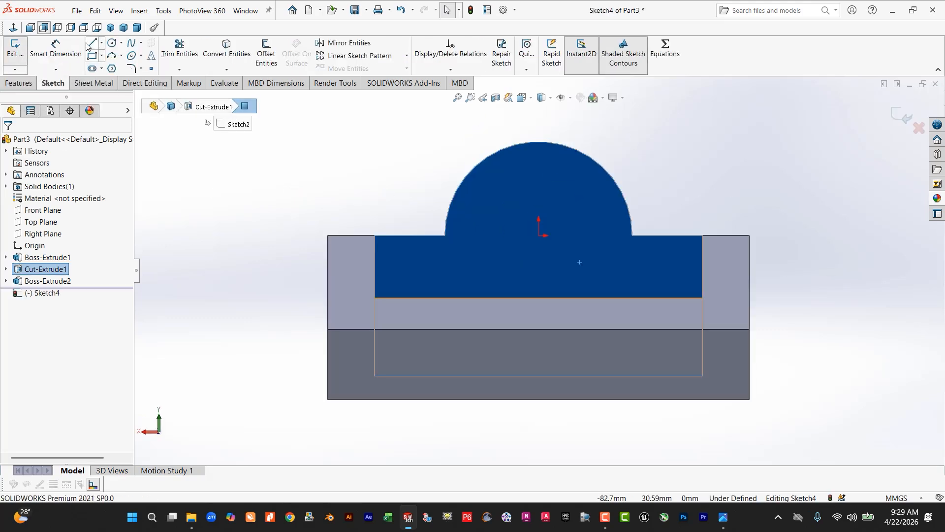
click(112, 44)
click(539, 236)
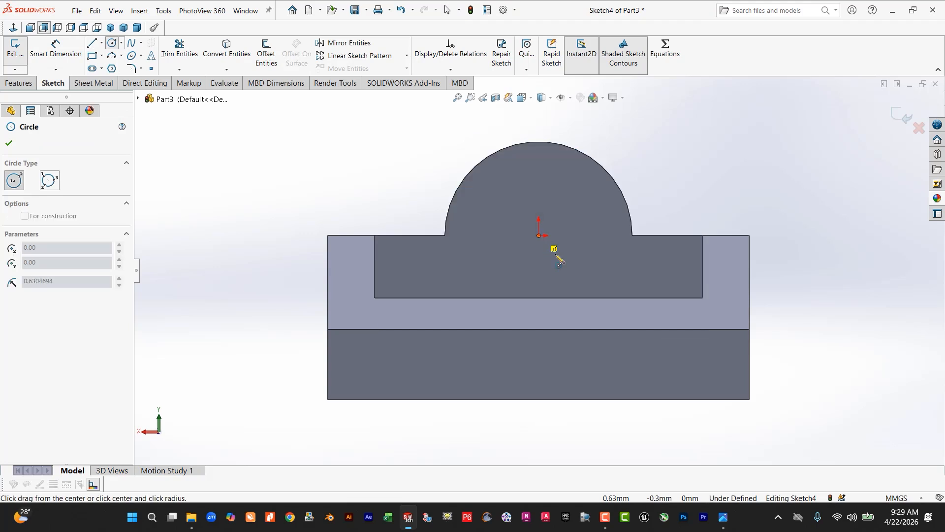
click(571, 257)
Step: Dimension the lug circle's diameter to 20 mm
click(55, 49)
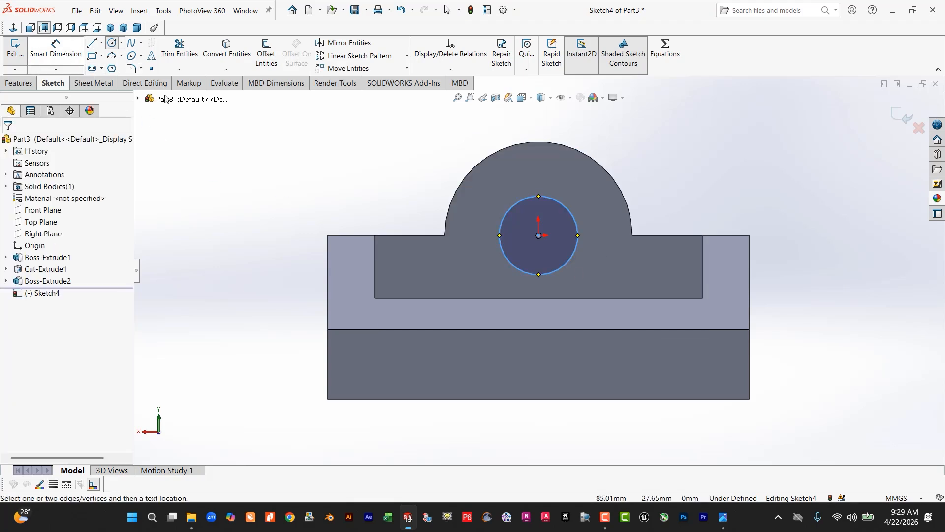
click(570, 212)
click(654, 166)
text(20)
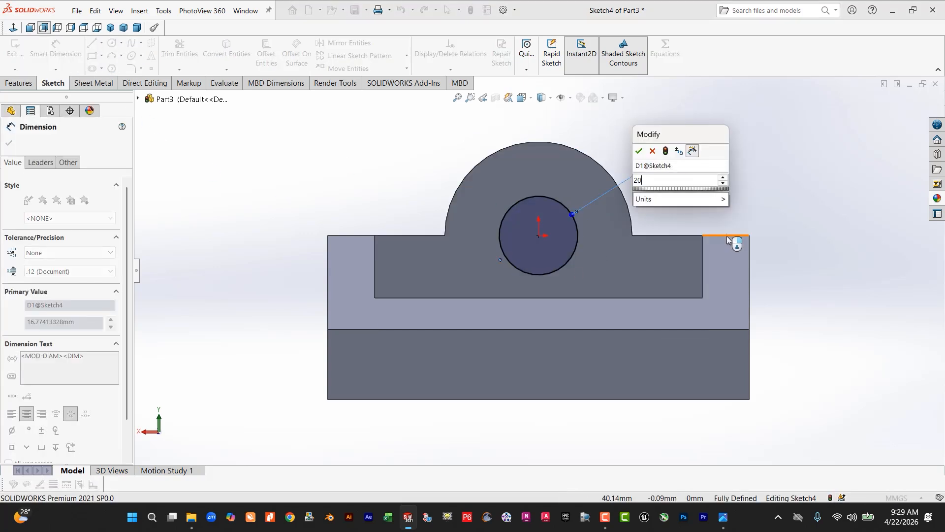
key(Return)
click(9, 142)
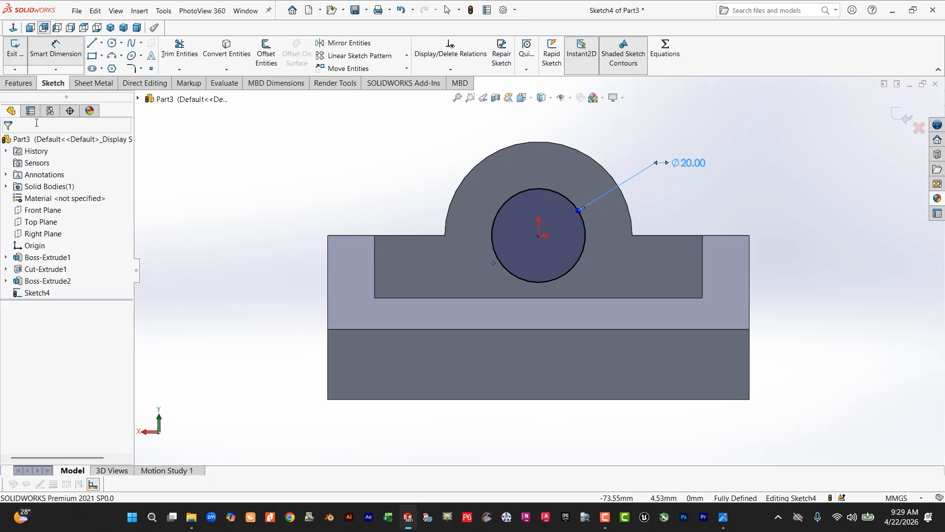
Step: Cut the circle through the lug with an Extruded Cut set to Through All
click(19, 82)
click(170, 54)
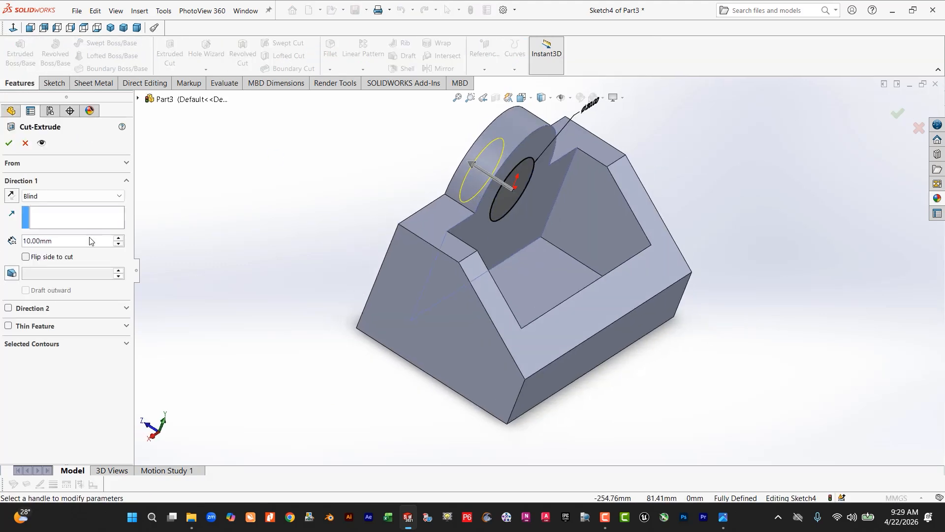
click(78, 196)
click(40, 215)
click(9, 143)
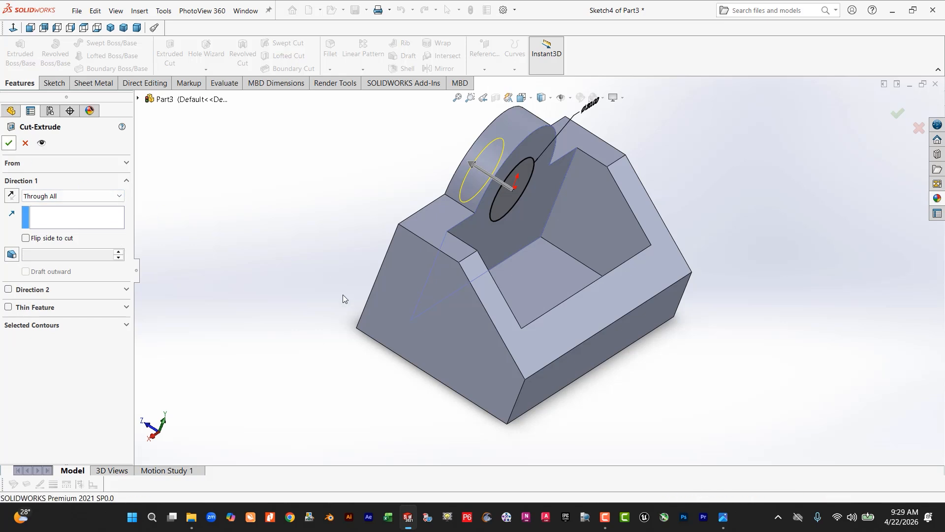
Step: Start a sketch on the block's front face and draw a centre rectangle about 24 by 12 mm on the bottom edge's midpoint
middle_drag(299, 298, 439, 334)
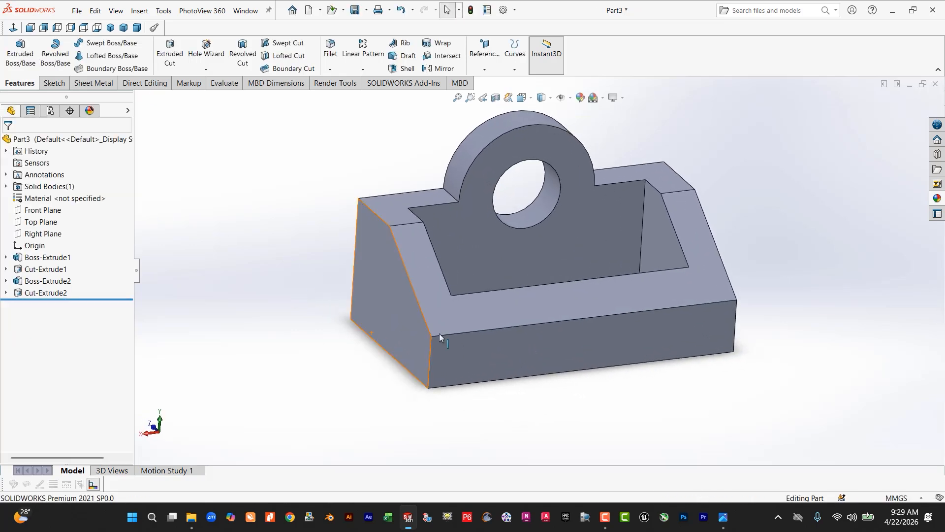
click(610, 355)
click(54, 83)
click(15, 49)
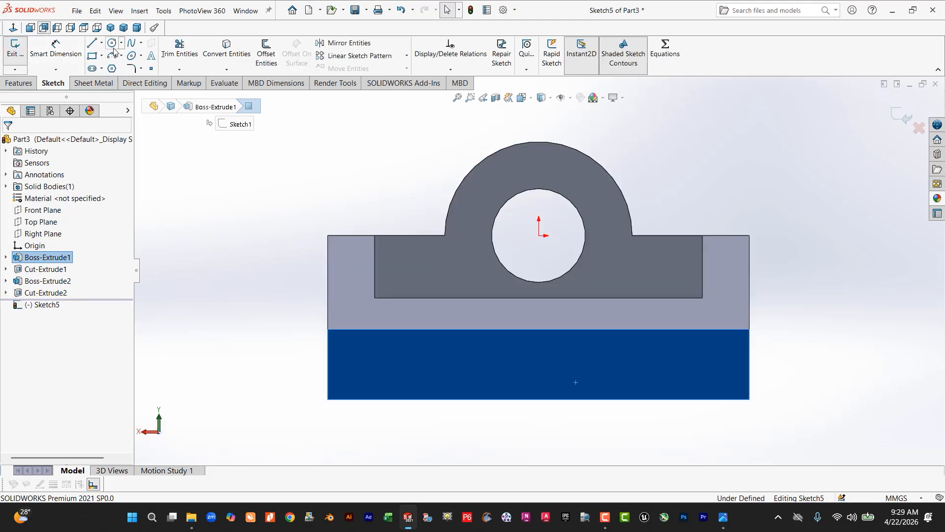
click(101, 56)
click(109, 83)
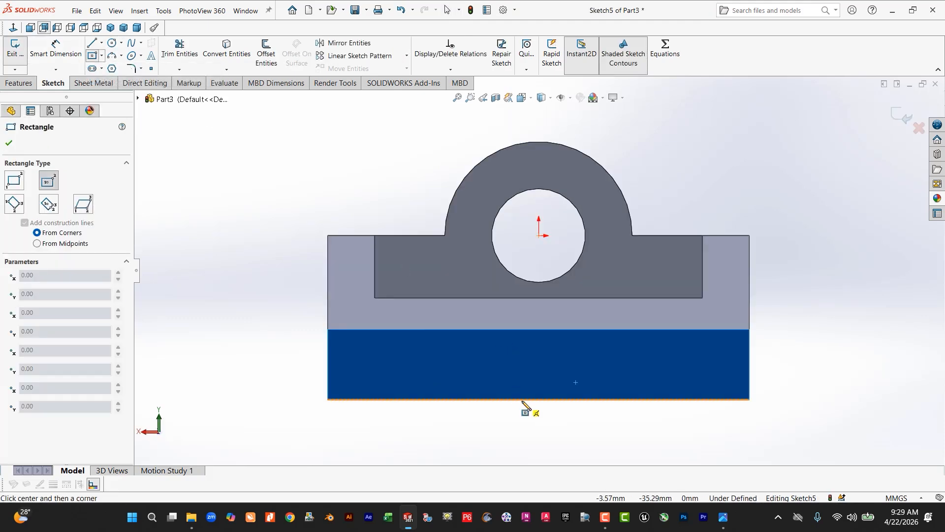
click(539, 399)
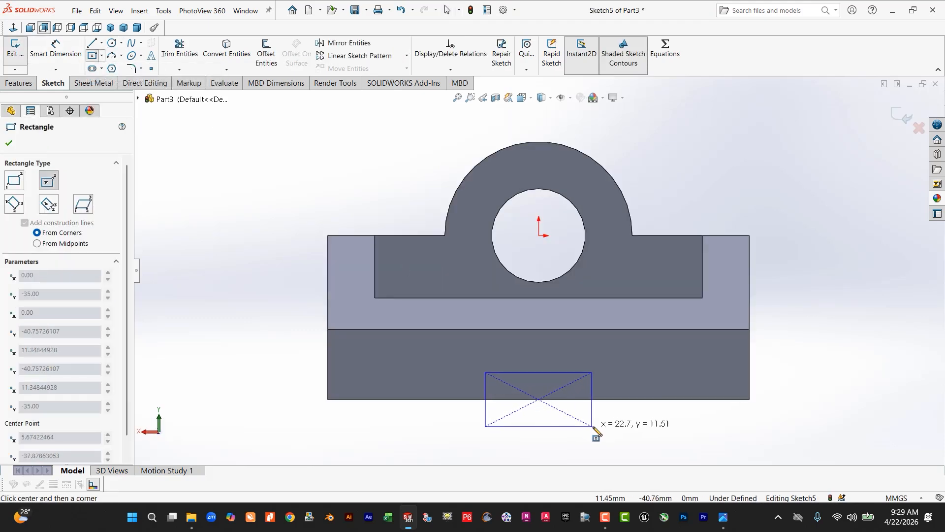
click(596, 428)
key(Escape)
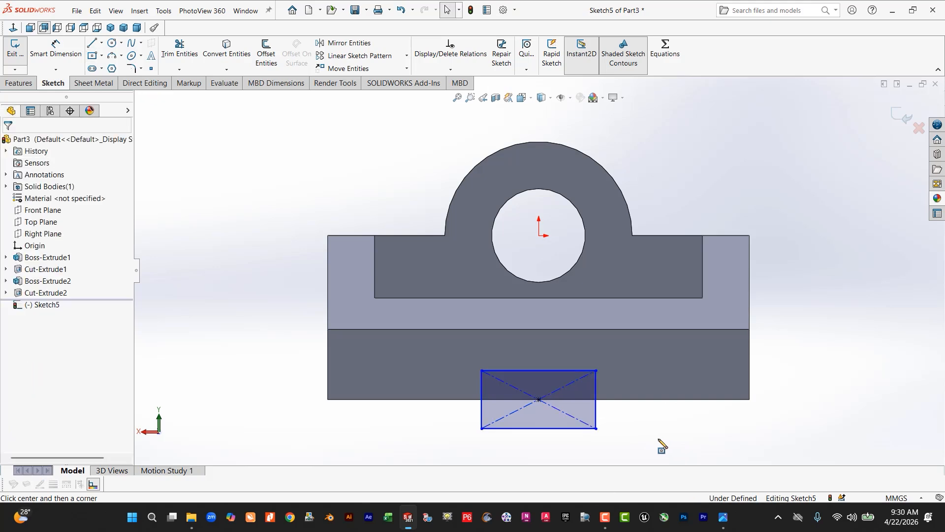
Step: Dimension the rectangle's width to 30 mm
click(56, 49)
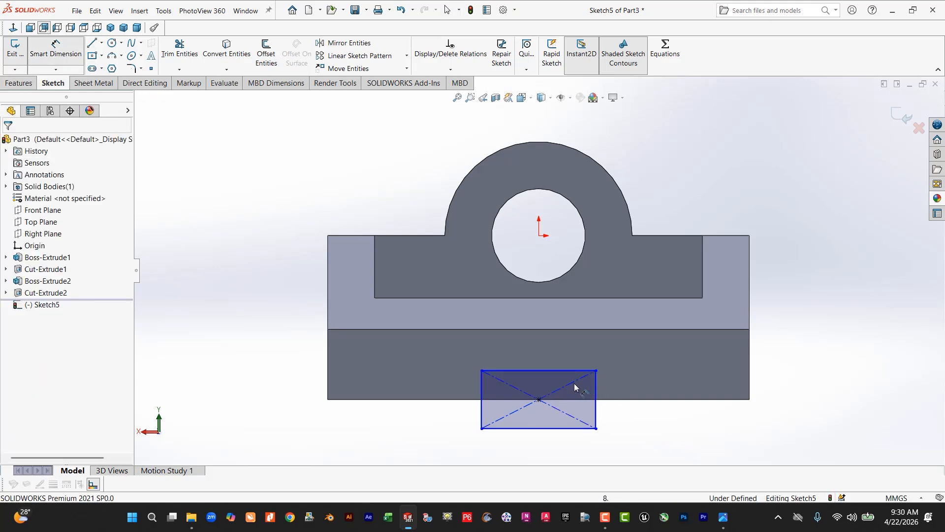
click(550, 370)
click(545, 346)
text(30)
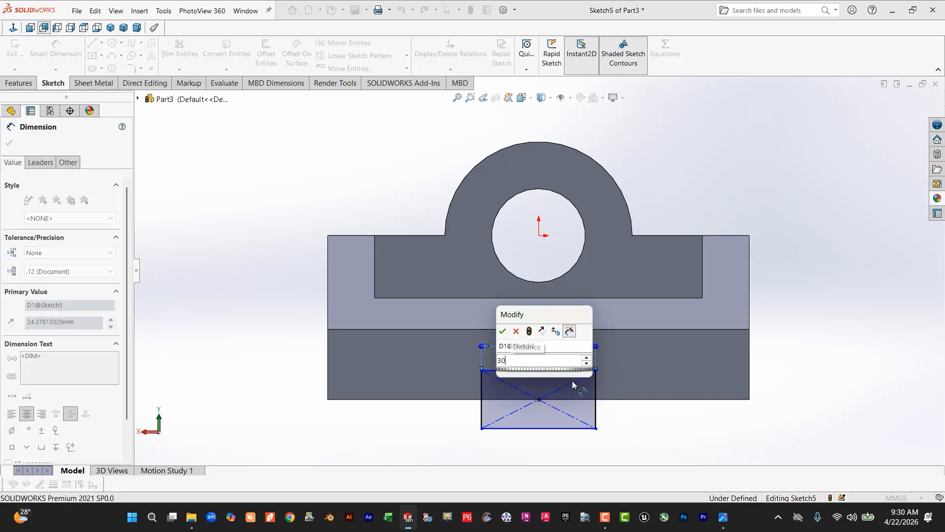
key(Return)
Step: Dimension the rectangle's upper edge 10 mm above the block's bottom edge
click(574, 372)
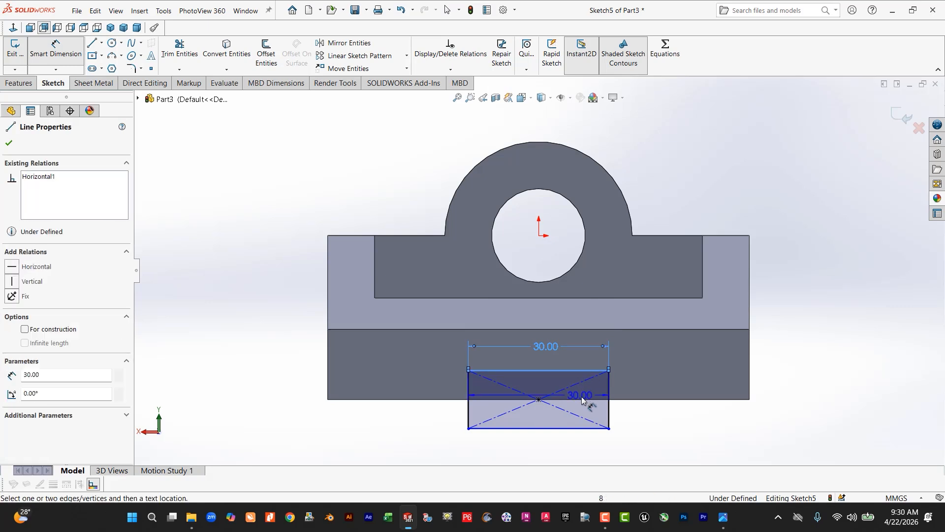
click(581, 399)
click(678, 389)
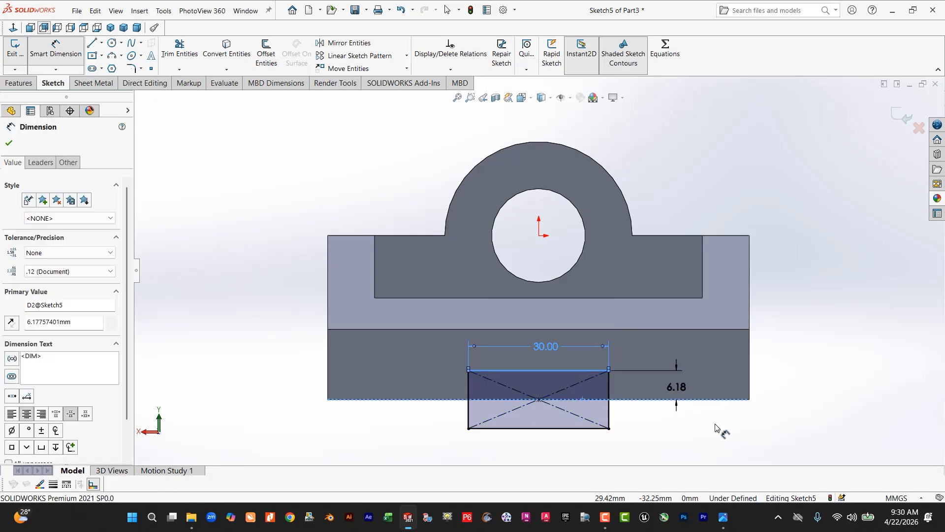
text(10)
key(Return)
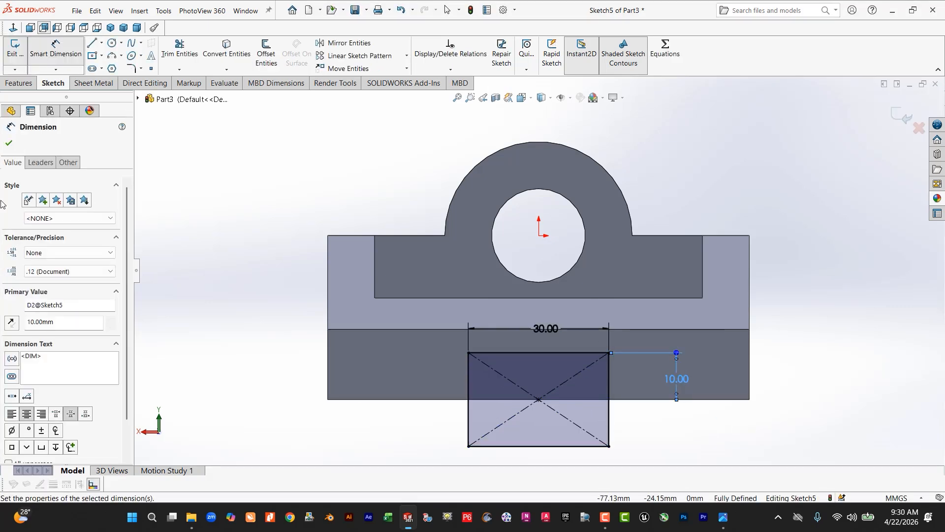
click(13, 144)
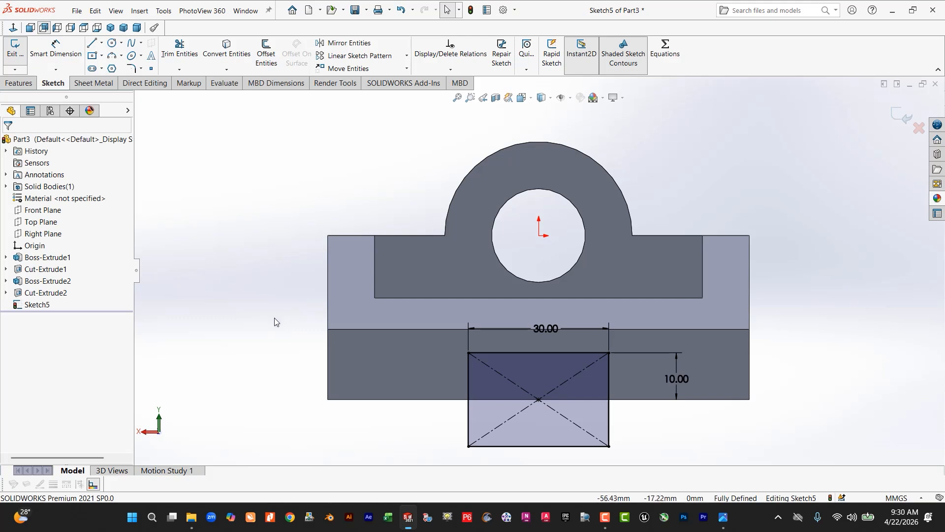
Step: Cut the rectangle into the front face with a Blind Extruded Cut 10 mm deep
middle_drag(274, 318, 323, 349)
click(23, 83)
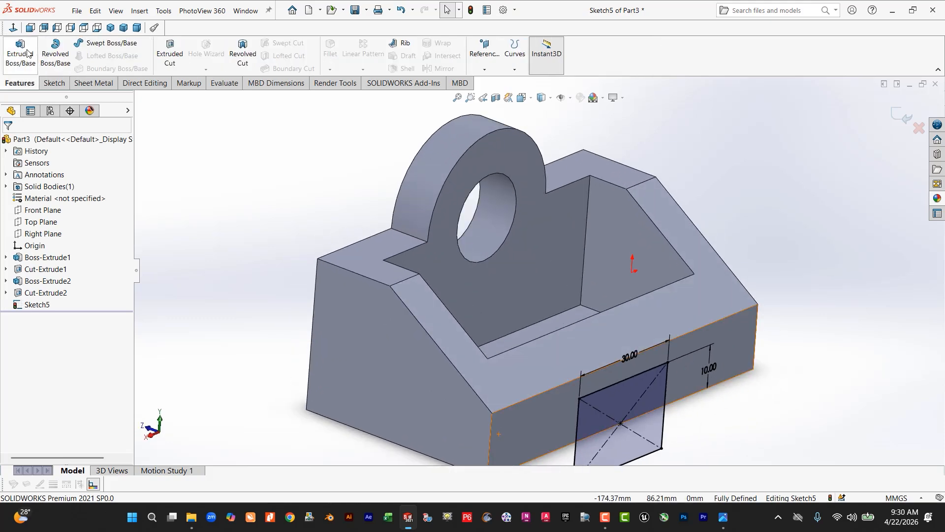
click(170, 54)
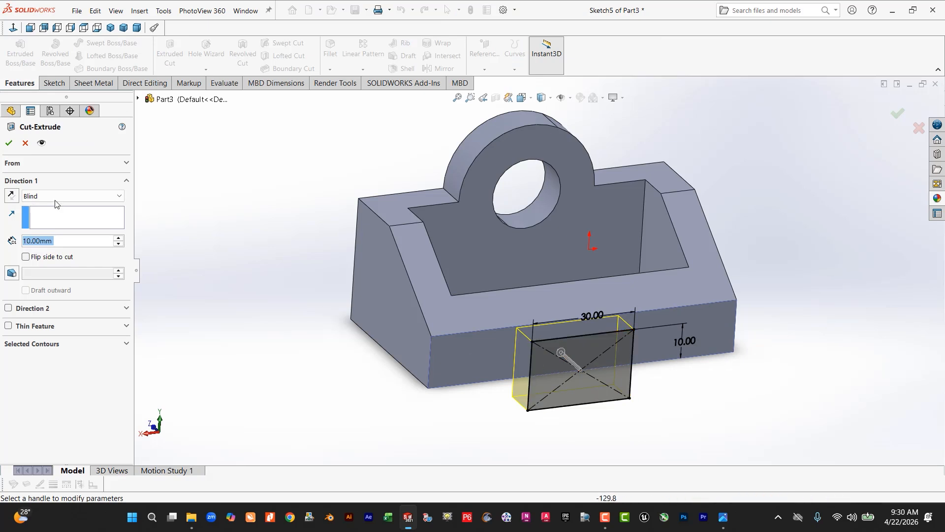
click(8, 144)
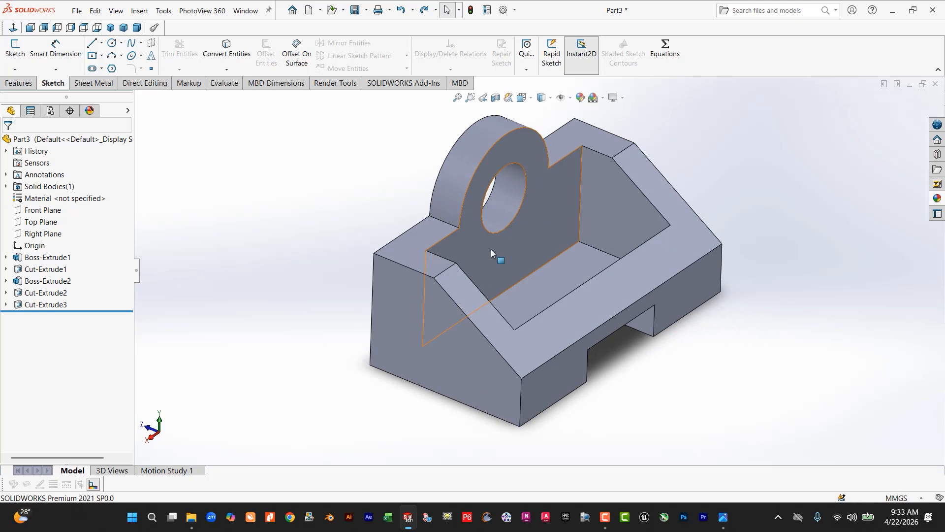
Step: Sketch a corner rectangle on the pocket's back wall, matching the front notch's opening from the pocket floor up to the notch's upper edge
click(424, 263)
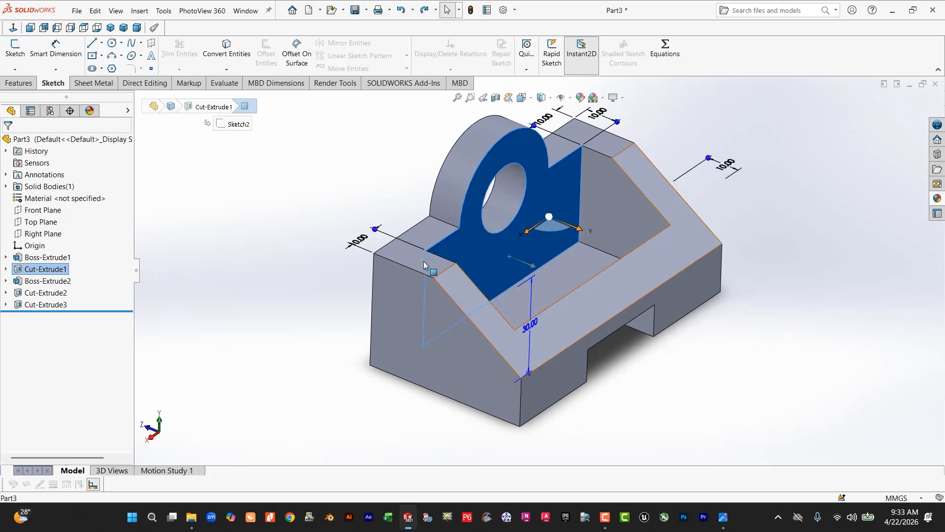
click(15, 49)
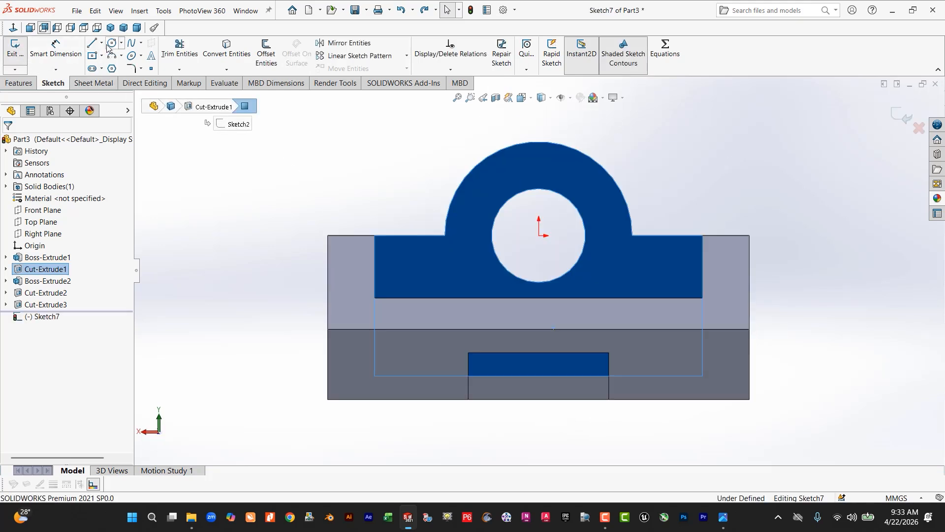
click(92, 55)
click(101, 55)
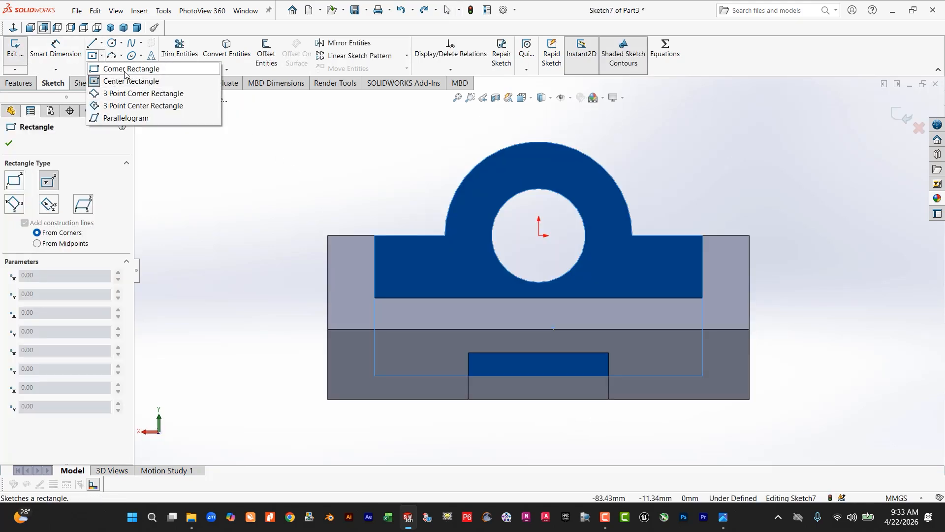
click(125, 70)
click(468, 375)
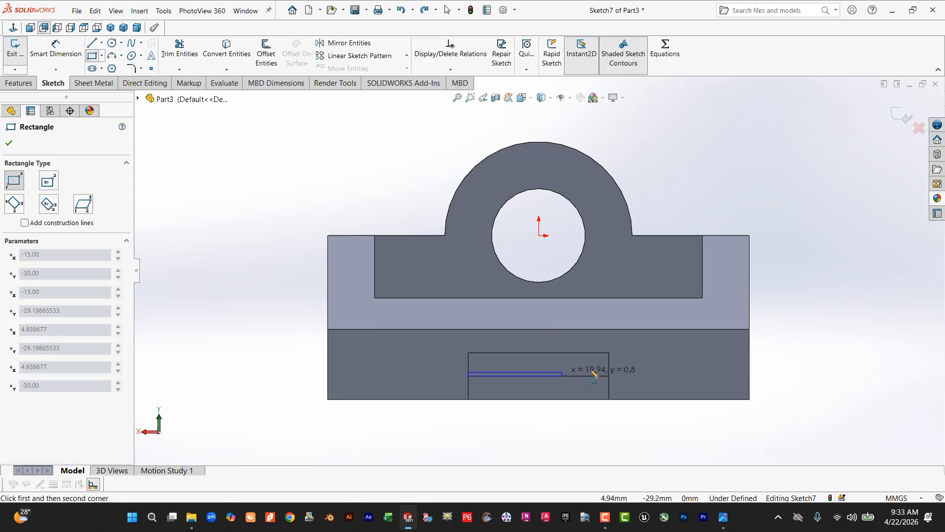
click(609, 353)
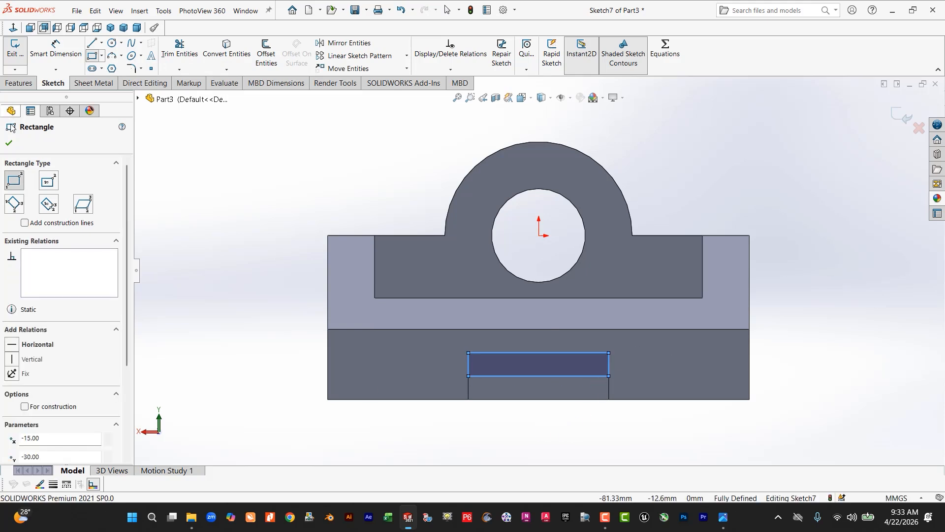
Step: Cut the rectangle into the back wall with a Blind Extruded Cut 10 mm deep
click(11, 81)
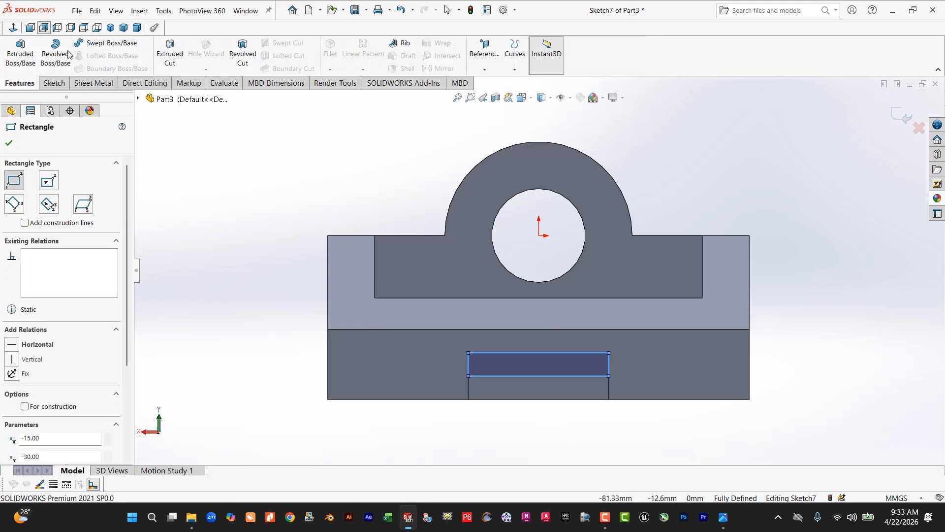
click(170, 55)
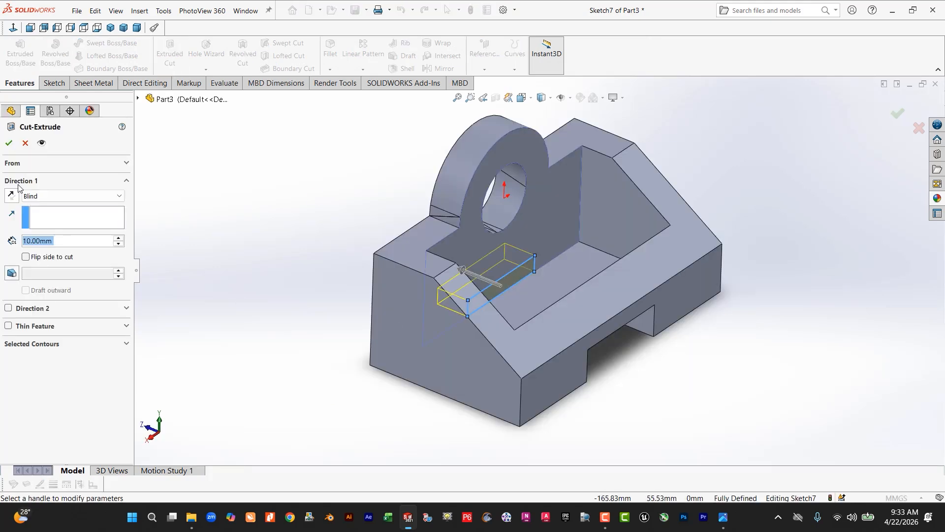
click(10, 144)
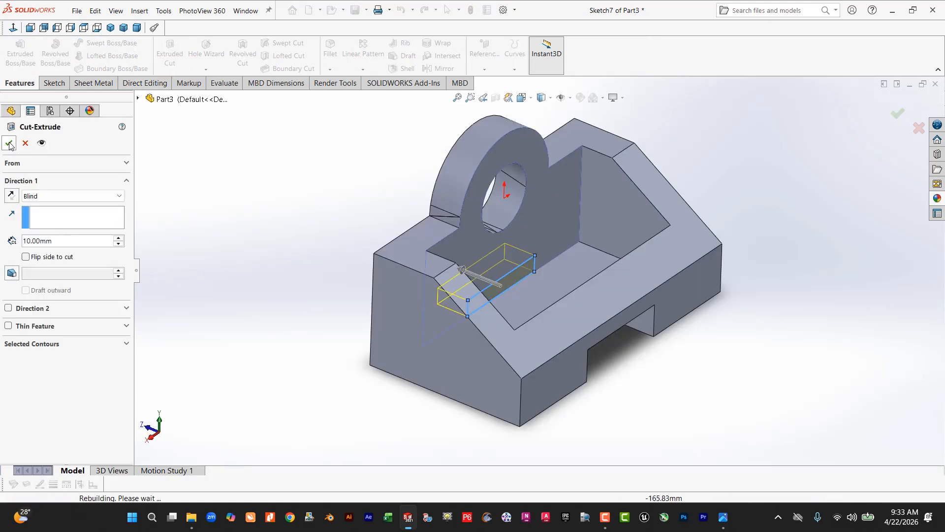
middle_drag(379, 334, 382, 371)
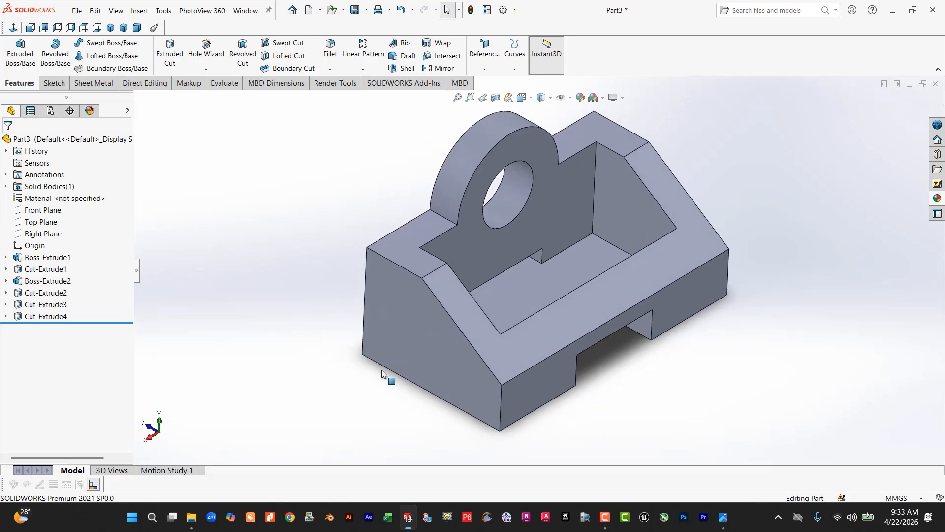